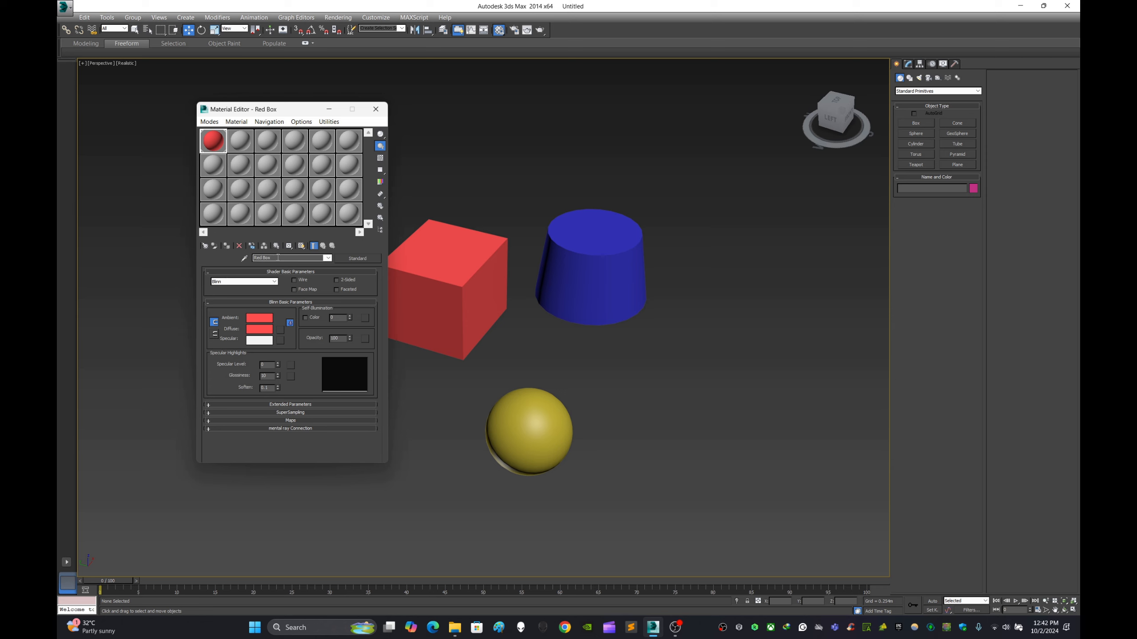
Step: Set the diffuse colour of the 02 - Default material in the second sample slot to a medium green
{"action": "left_click_drag", "start_coordinate": [307, 115], "coordinate": [275, 110]}
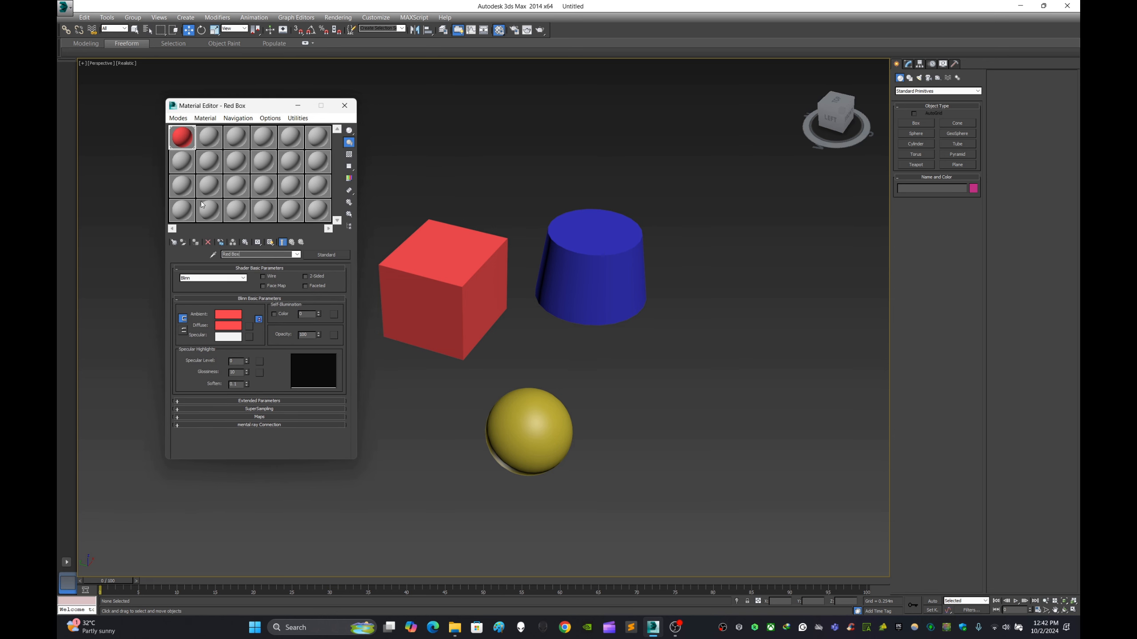
{"action": "left_click", "coordinate": [208, 140]}
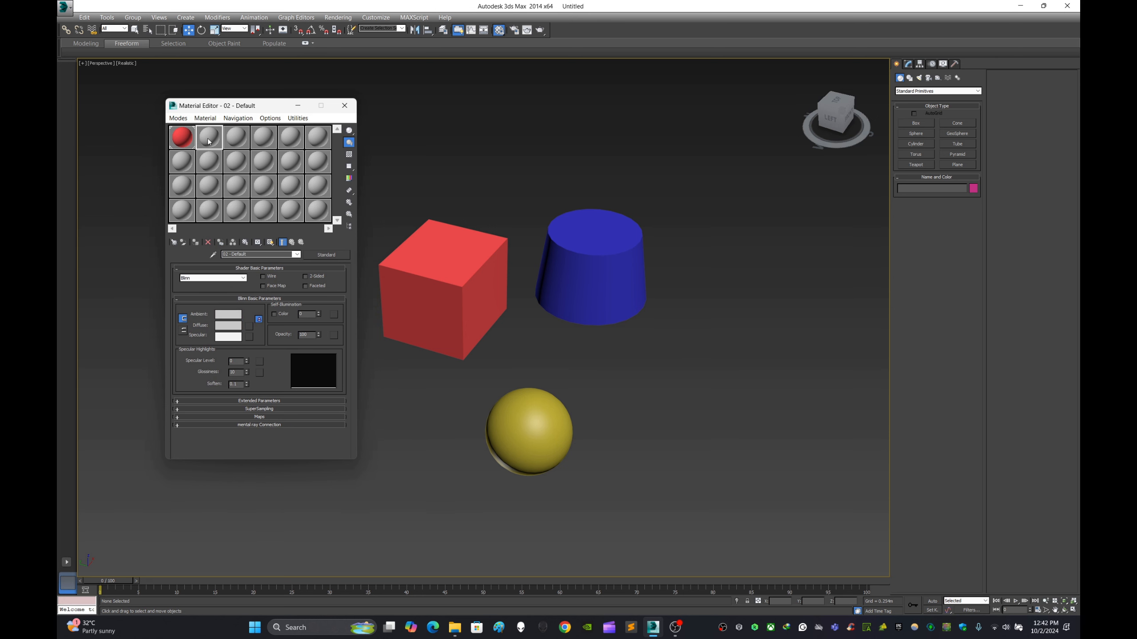
{"action": "left_click", "coordinate": [232, 327]}
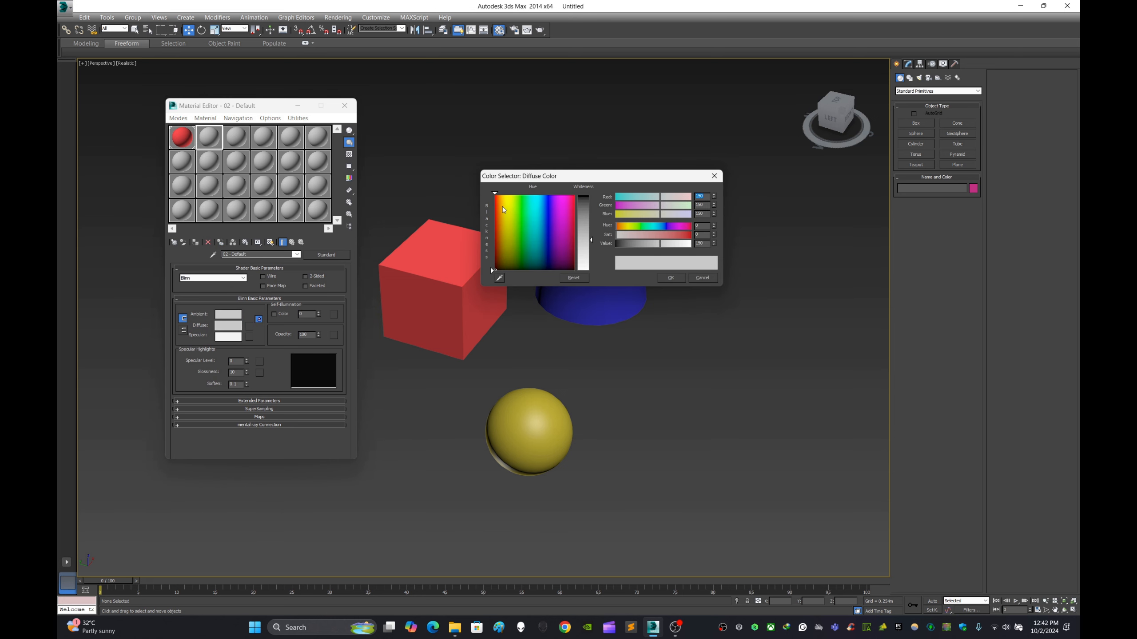
{"action": "left_click", "coordinate": [520, 214]}
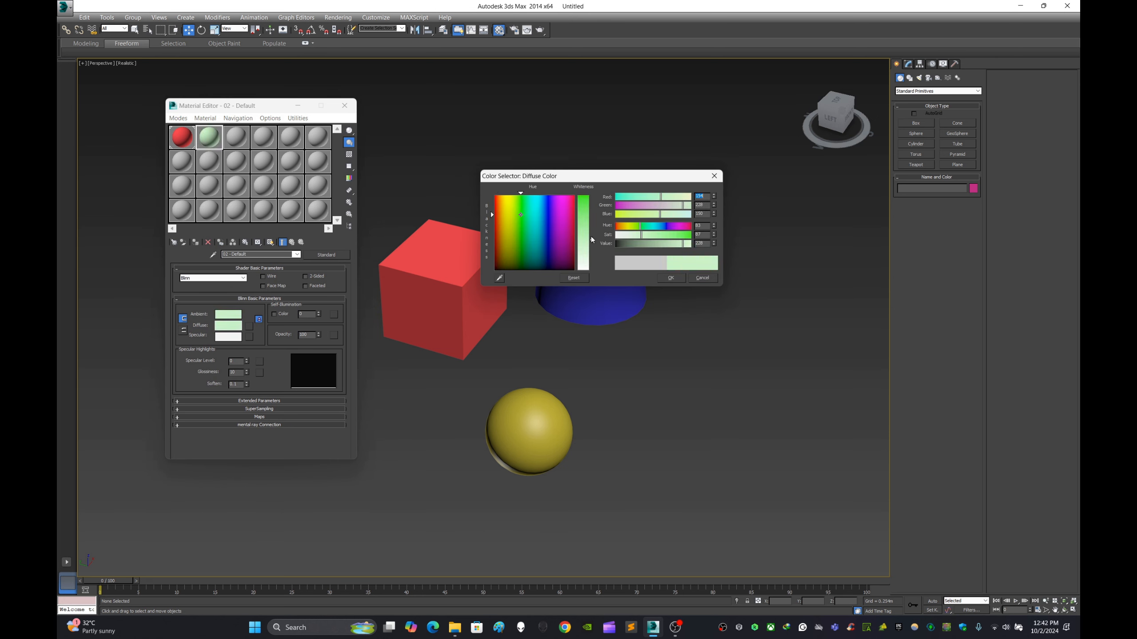
{"action": "left_click_drag", "start_coordinate": [591, 239], "coordinate": [591, 198]}
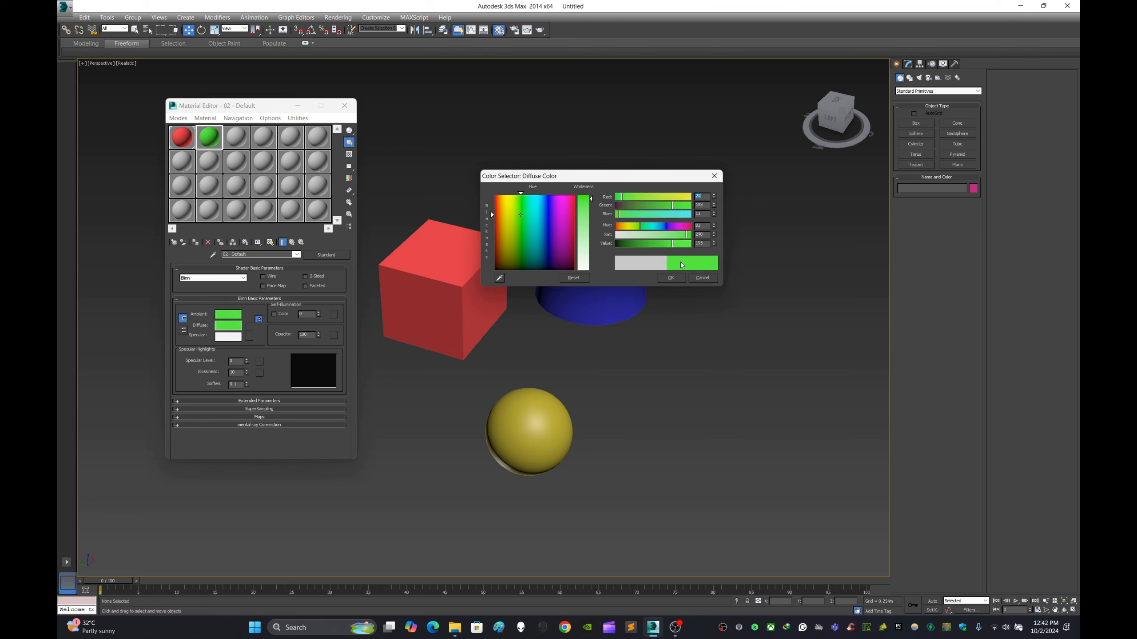
{"action": "left_click_drag", "start_coordinate": [672, 243], "coordinate": [648, 243]}
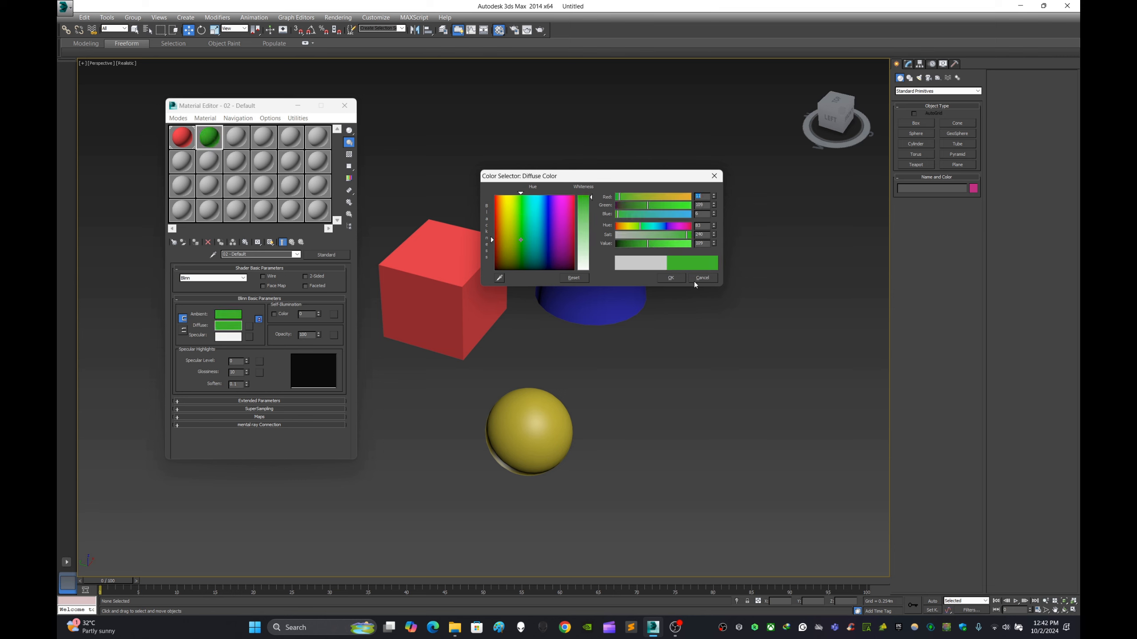
{"action": "left_click", "coordinate": [674, 278]}
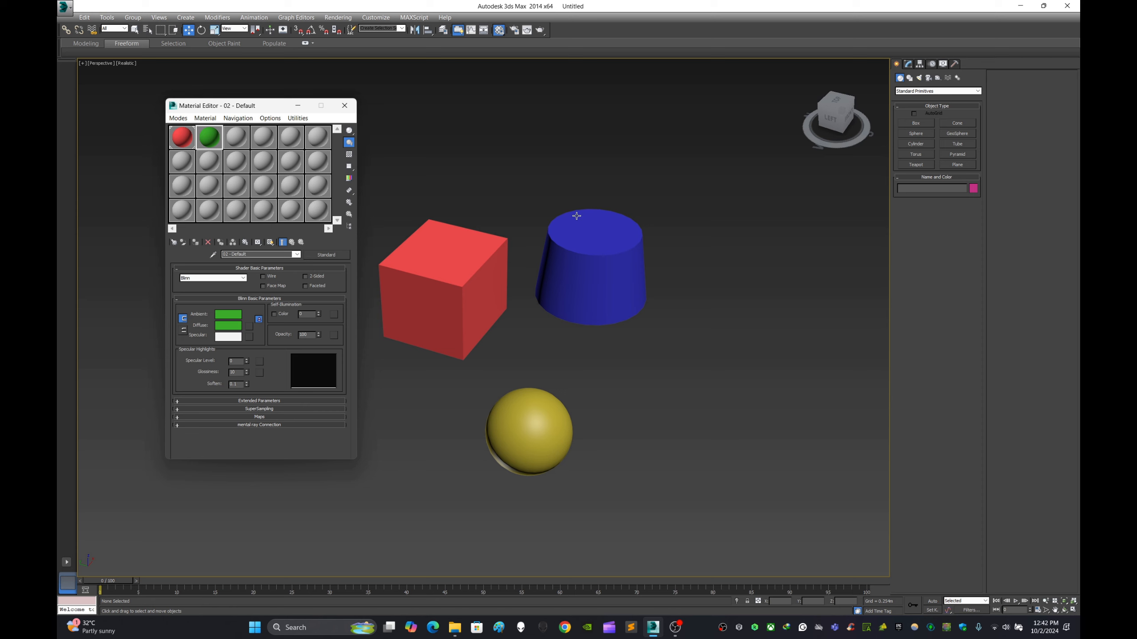
Step: Assign the green material to the cone and deselect it
{"action": "left_click", "coordinate": [599, 265]}
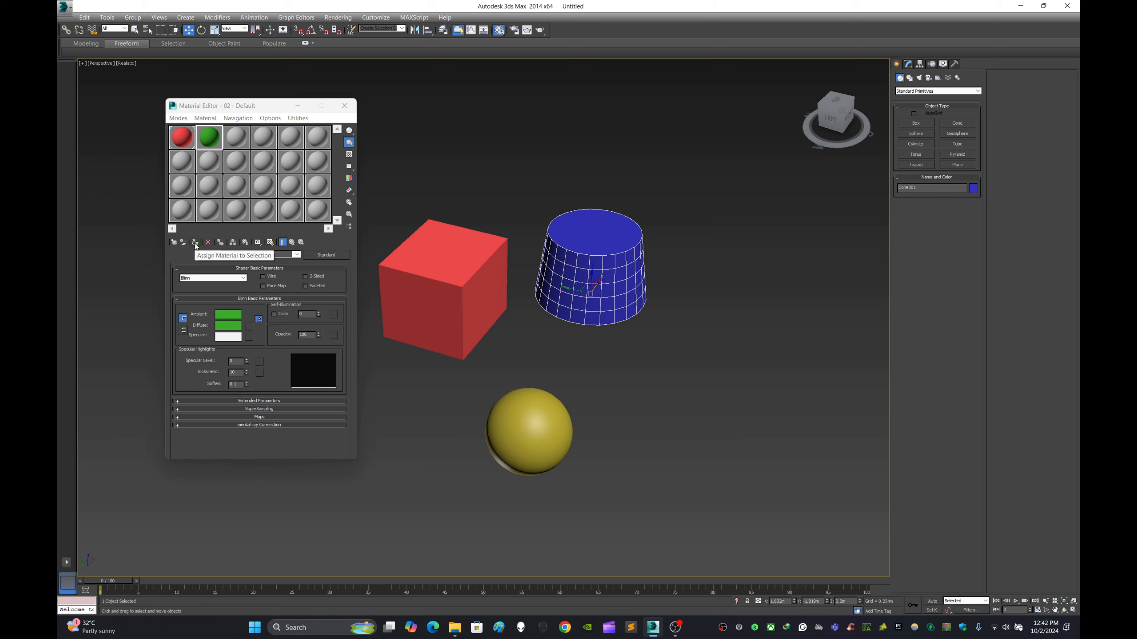
{"action": "left_click_drag", "start_coordinate": [214, 139], "coordinate": [581, 234]}
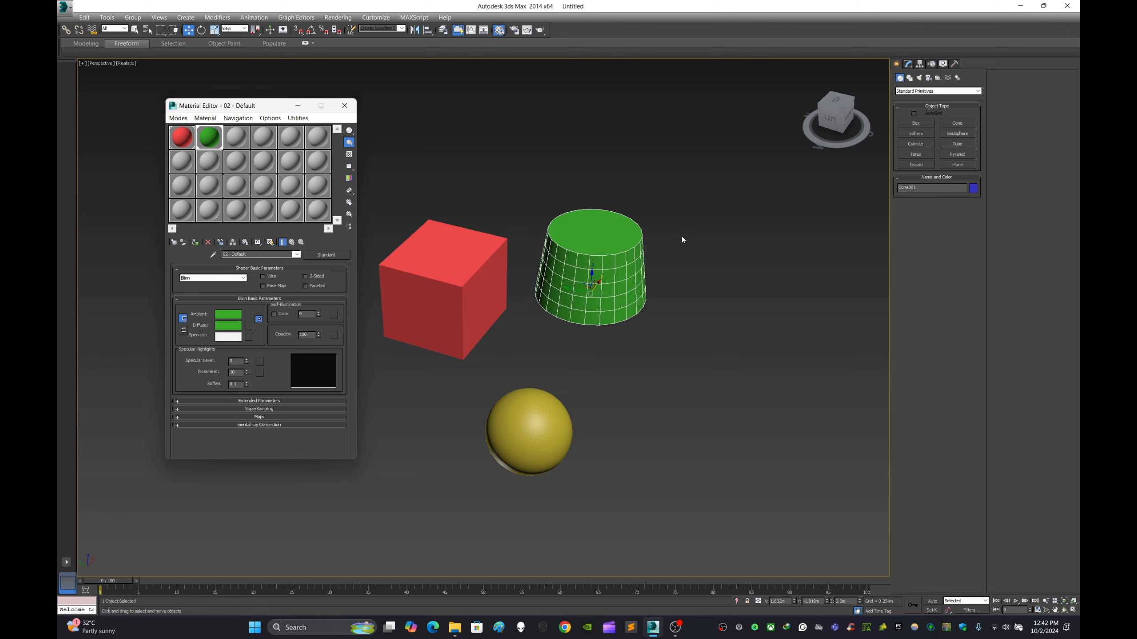
{"action": "left_click", "coordinate": [705, 245]}
{"action": "left_click", "coordinate": [560, 268]}
{"action": "left_click", "coordinate": [654, 315]}
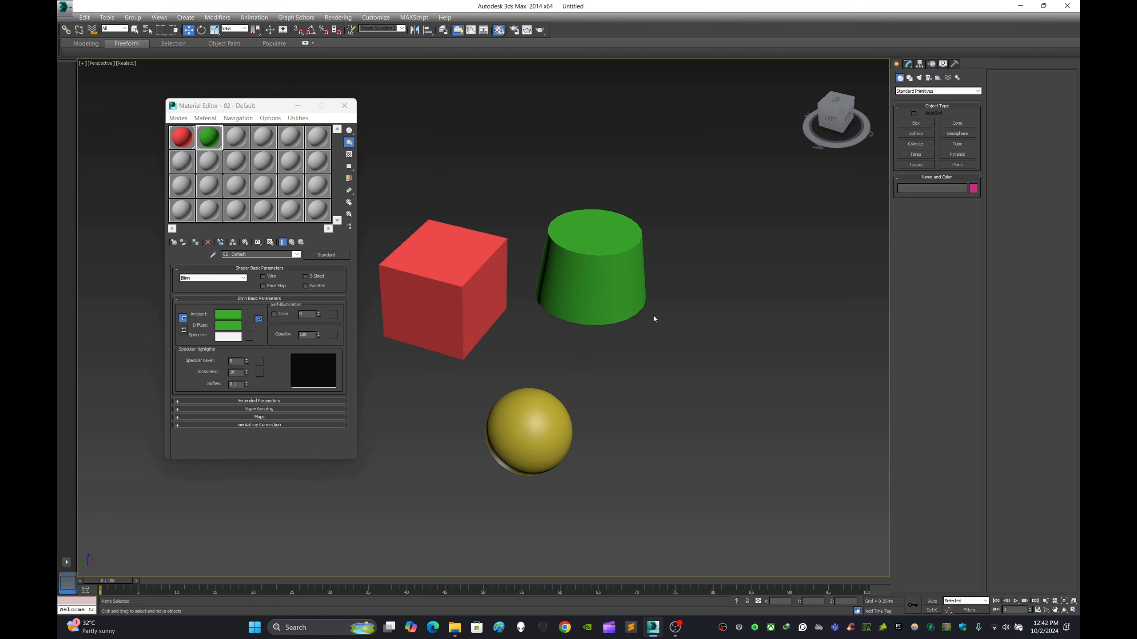
Step: Rename the green material as Green Round Table
{"action": "left_click", "coordinate": [591, 271]}
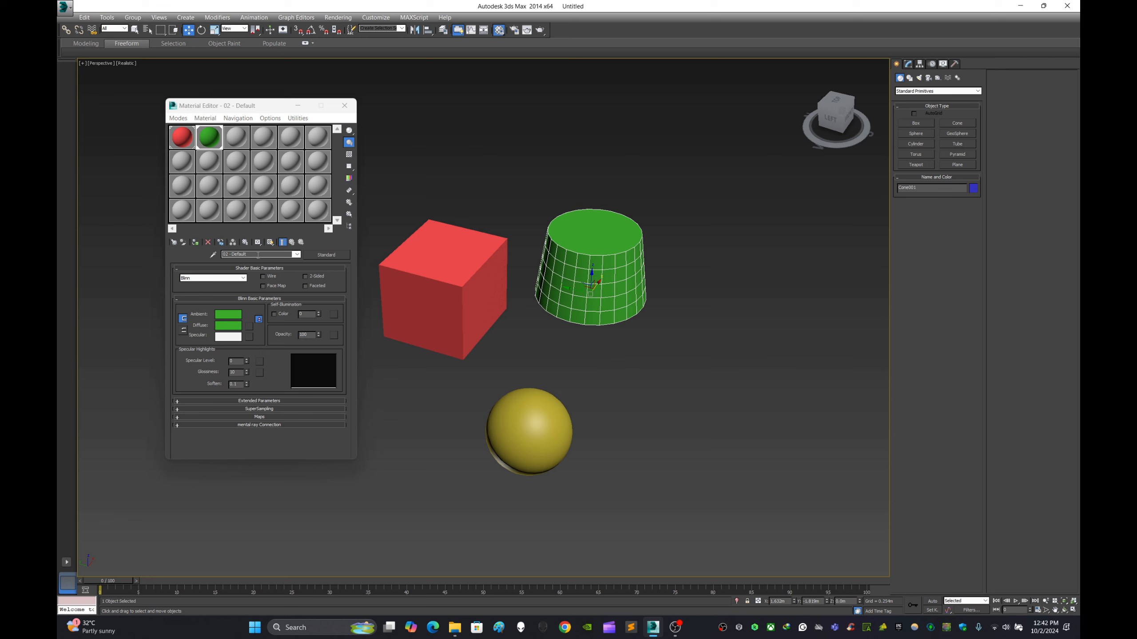
{"action": "left_click_drag", "start_coordinate": [258, 255], "coordinate": [208, 261]}
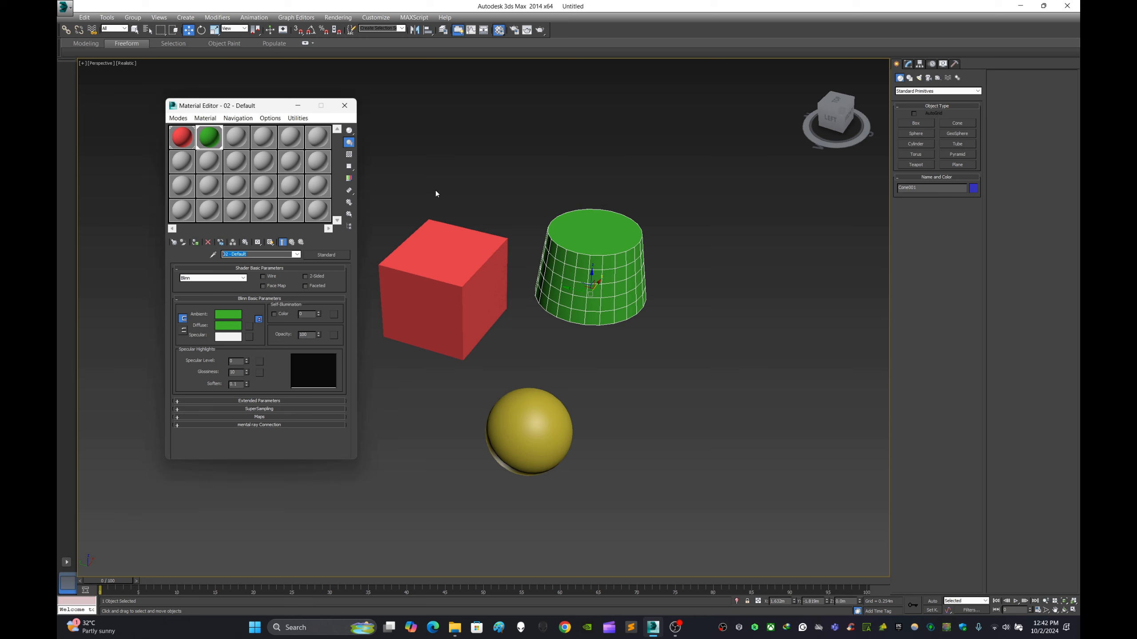
{"action": "key", "text": "BackSpace"}
{"action": "type", "text": "Green T"}
{"action": "left_click", "coordinate": [566, 386]}
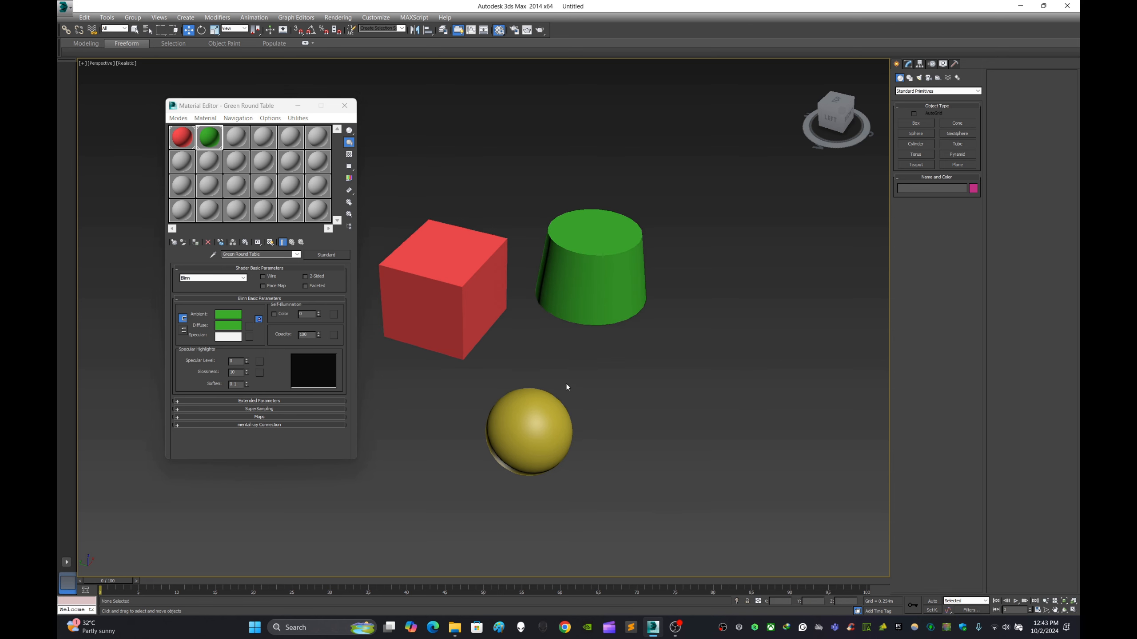
Step: Set the diffuse colour of the 03 - Default material in the third sample slot to a light violet-blue
{"action": "left_click", "coordinate": [236, 138]}
{"action": "left_click", "coordinate": [237, 326]}
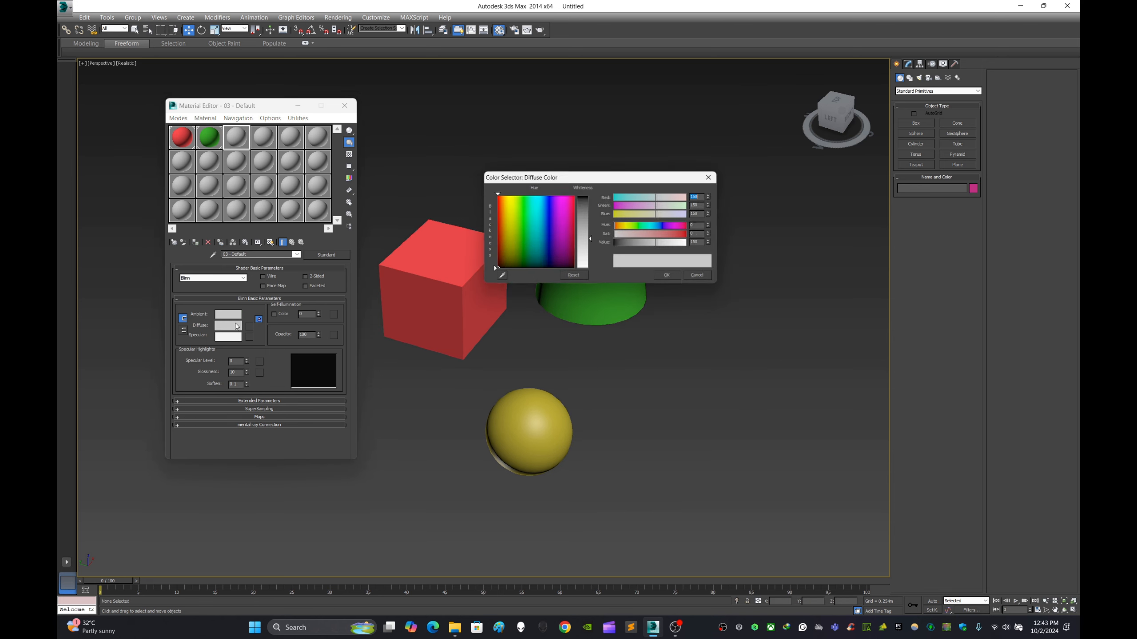
{"action": "left_click_drag", "start_coordinate": [562, 217], "coordinate": [592, 211]}
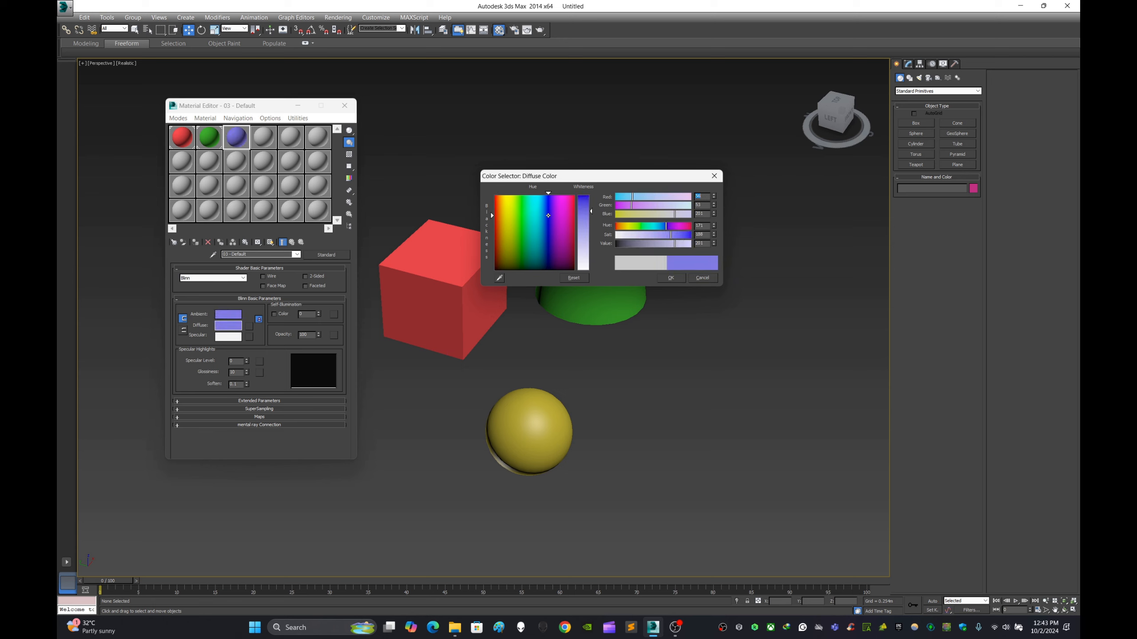
{"action": "left_click", "coordinate": [671, 277]}
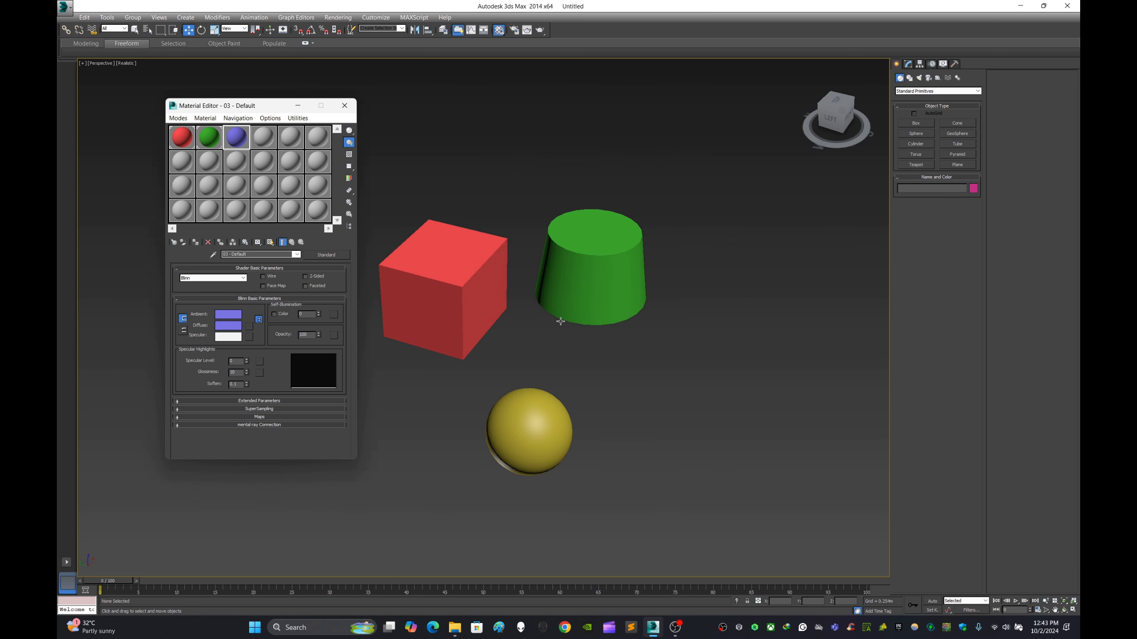
Step: Assign the light blue material to the sphere and deselect it
{"action": "left_click", "coordinate": [550, 424]}
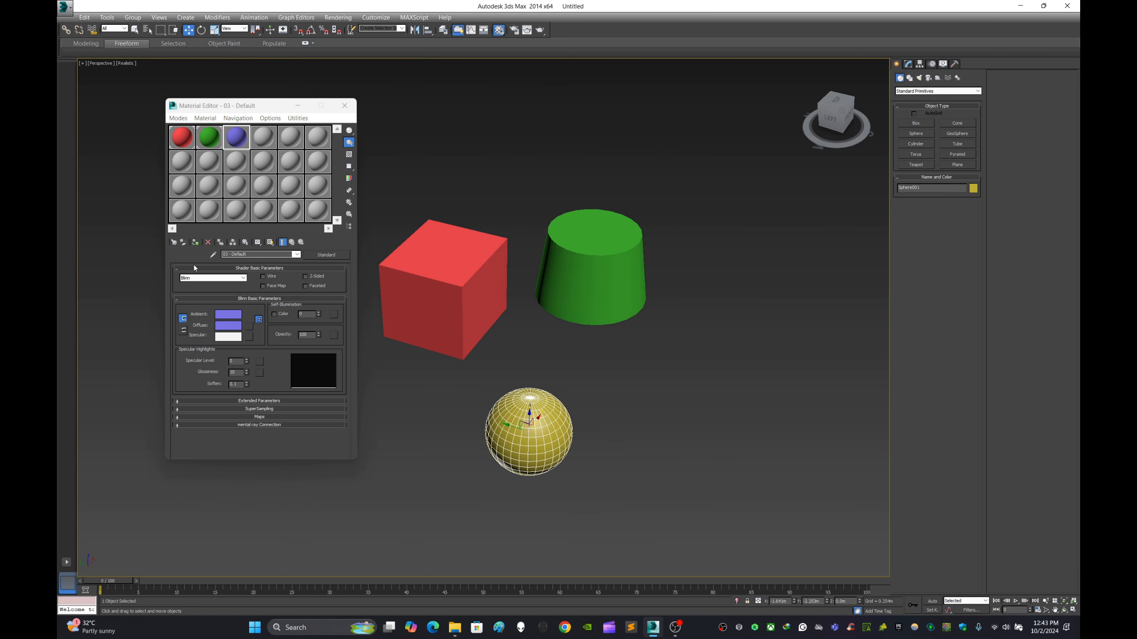
{"action": "left_click", "coordinate": [196, 243]}
{"action": "left_click", "coordinate": [698, 392]}
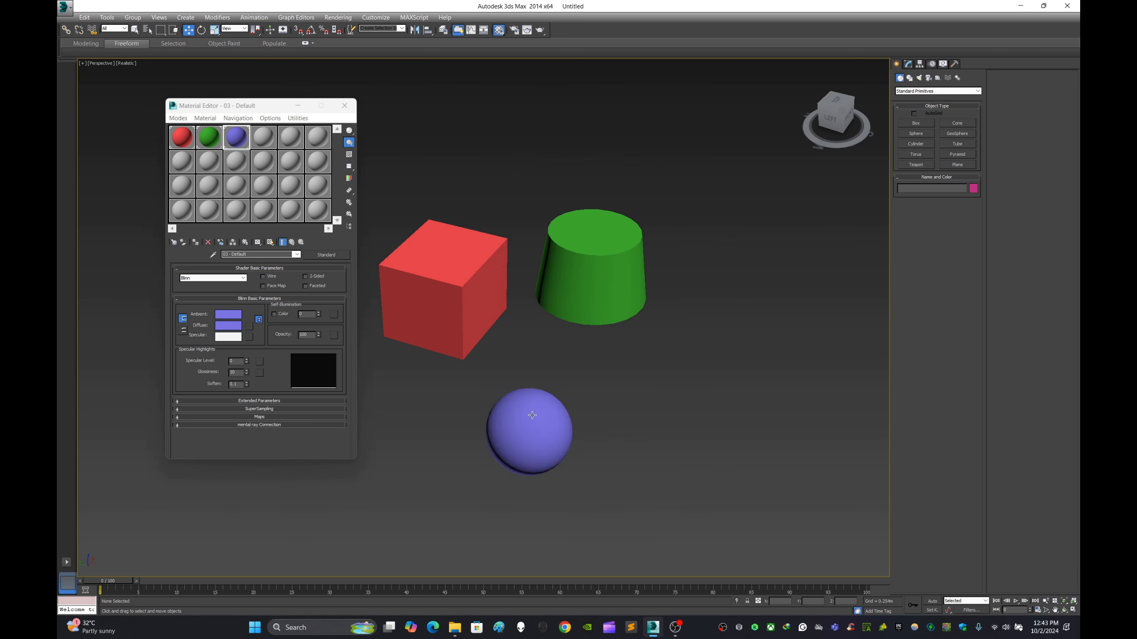
Step: Rename the sphere's light blue material as Blue Ball and close the Material Editor
{"action": "left_click", "coordinate": [531, 415]}
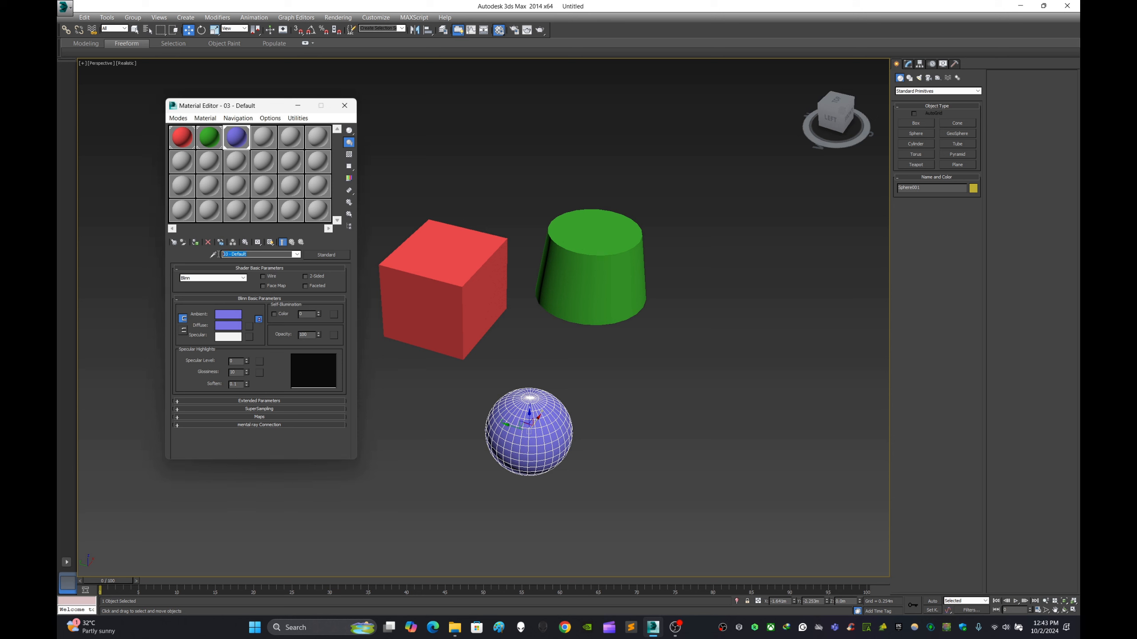
{"action": "key", "text": "BackSpace"}
{"action": "left_click", "coordinate": [345, 107]}
{"action": "left_click", "coordinate": [746, 449]}
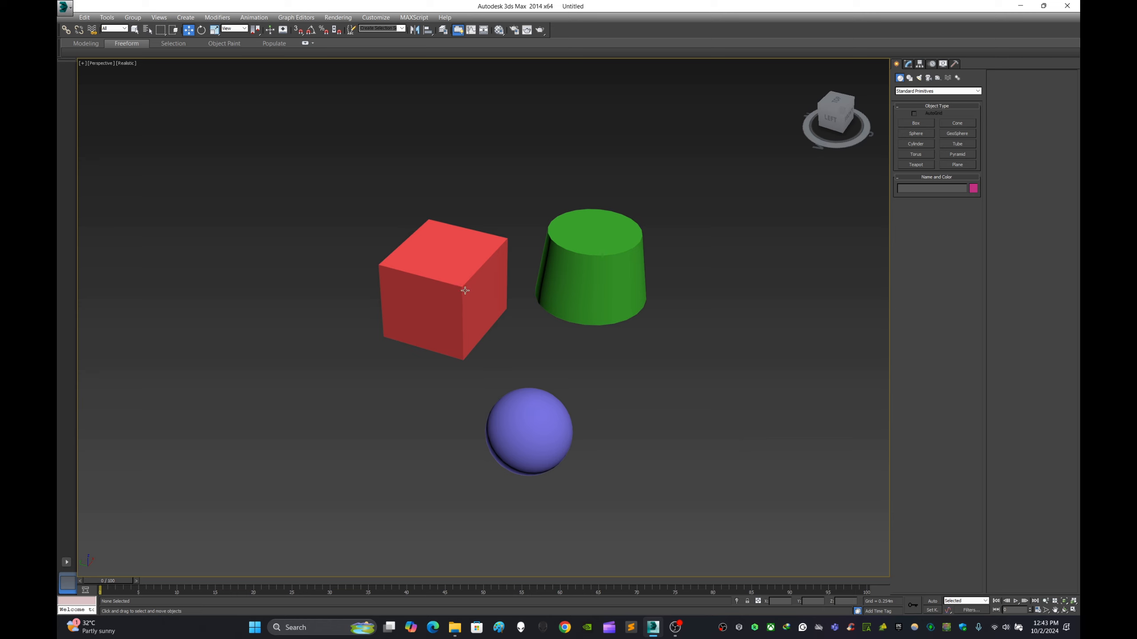
Step: Reopen the Material Editor and compare the Red Box, Green Round Table and Blue Ball materials with the objects in the scene
{"action": "left_click", "coordinate": [472, 279]}
{"action": "left_click", "coordinate": [619, 404]}
{"action": "key", "text": "m"}
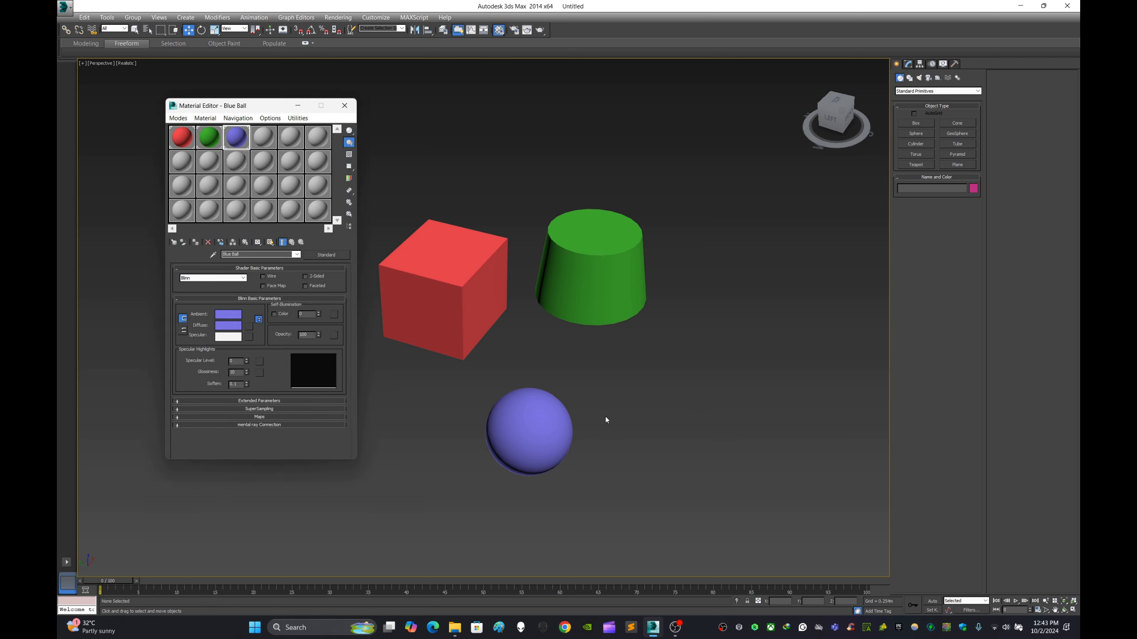
{"action": "left_click", "coordinate": [179, 139]}
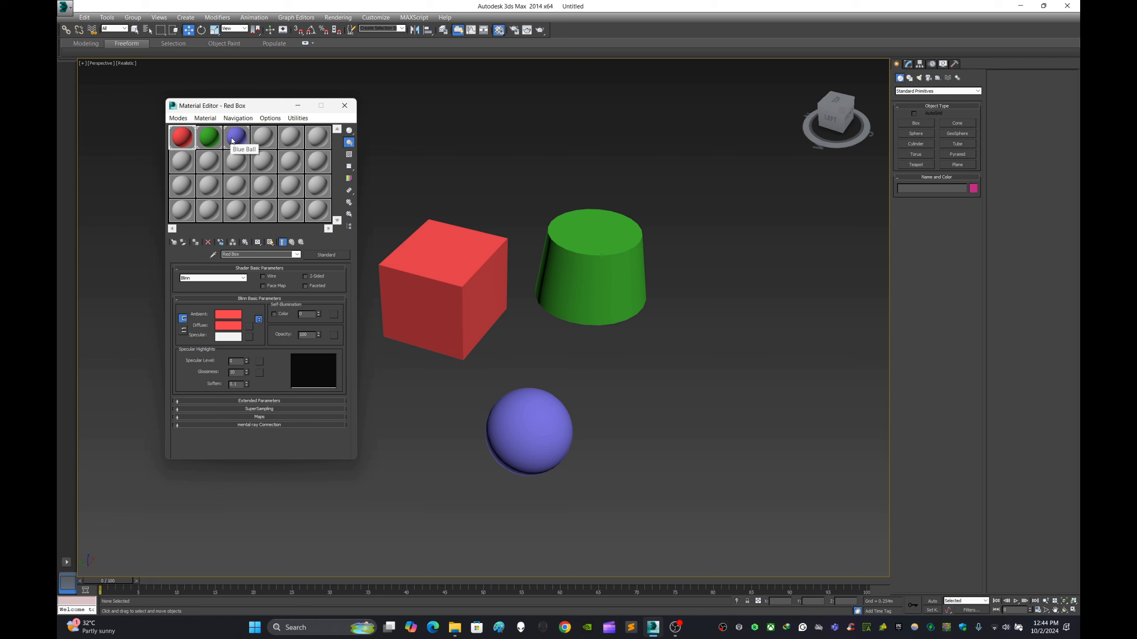
{"action": "left_click", "coordinate": [209, 139]}
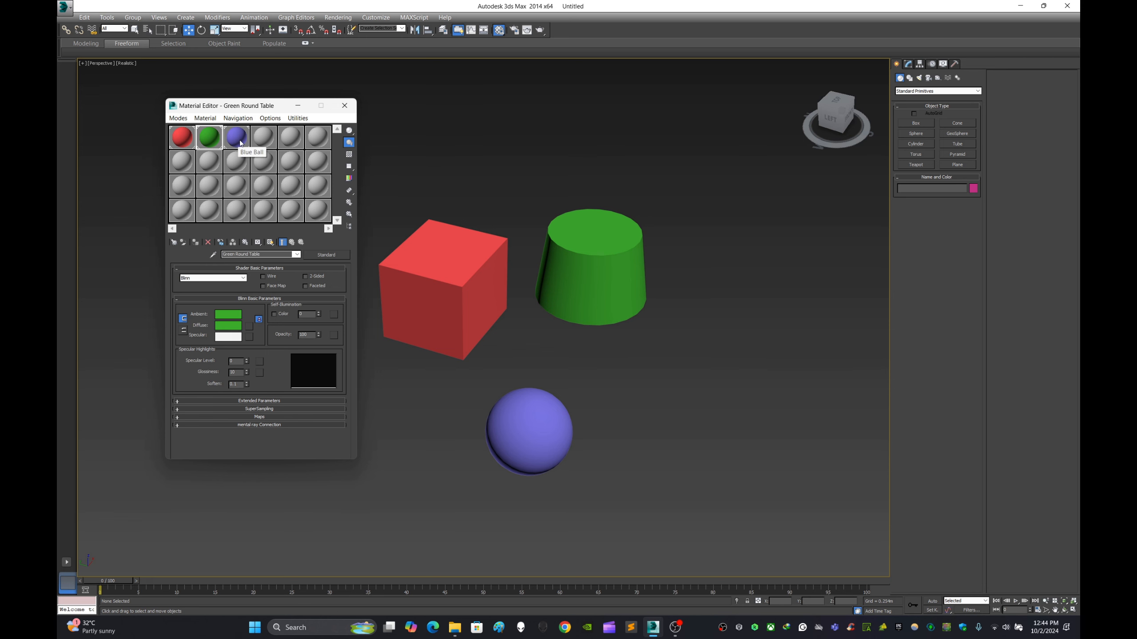
{"action": "left_click", "coordinate": [236, 138]}
{"action": "left_click", "coordinate": [181, 138]}
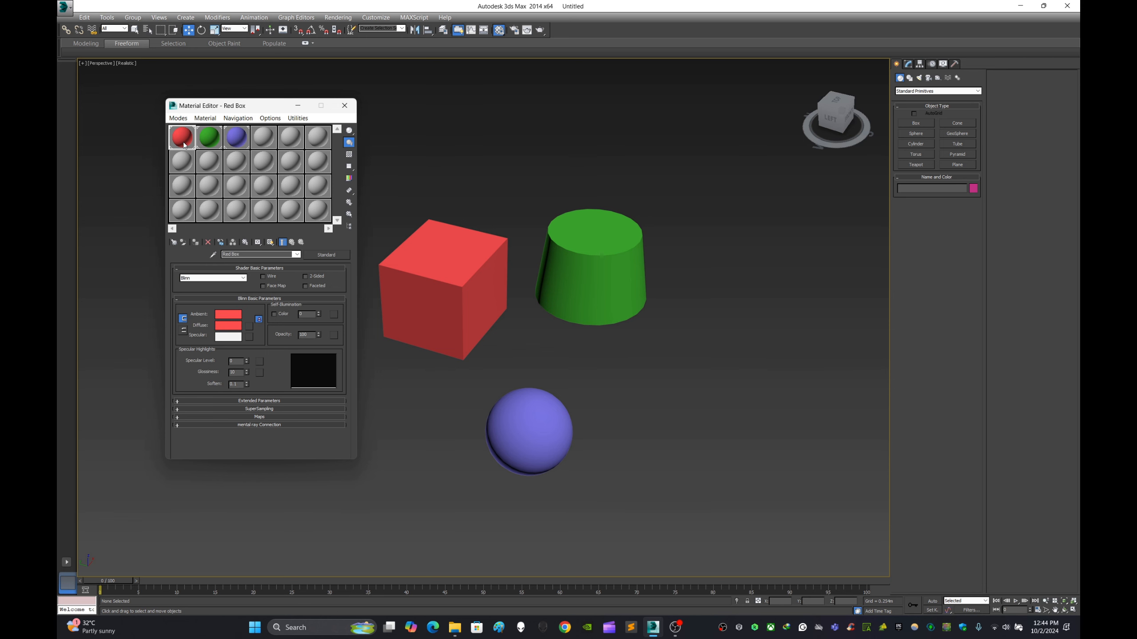
{"action": "left_click", "coordinate": [435, 282]}
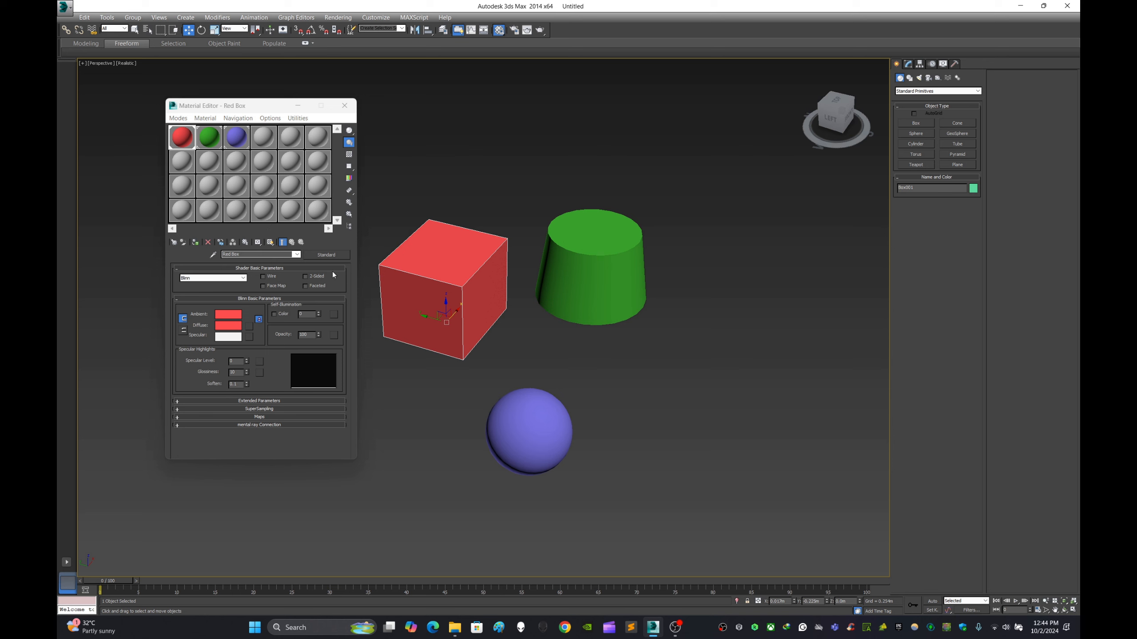
{"action": "left_click", "coordinate": [214, 143]}
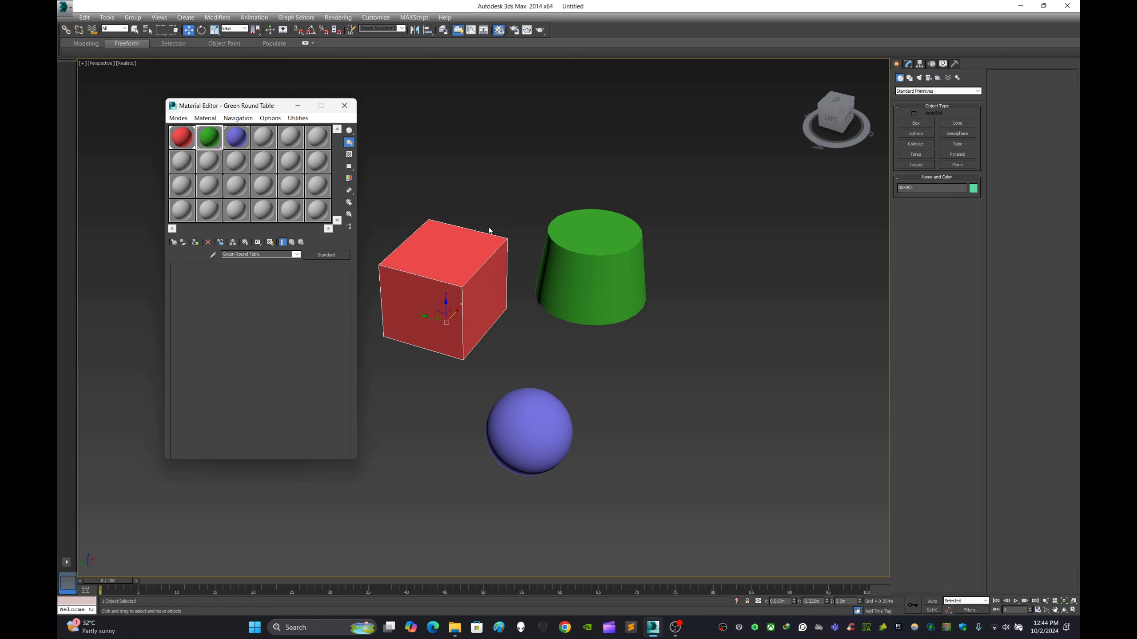
Step: Try a yellow diffuse colour on the Blue Ball material and discard the change
{"action": "left_click", "coordinate": [238, 139]}
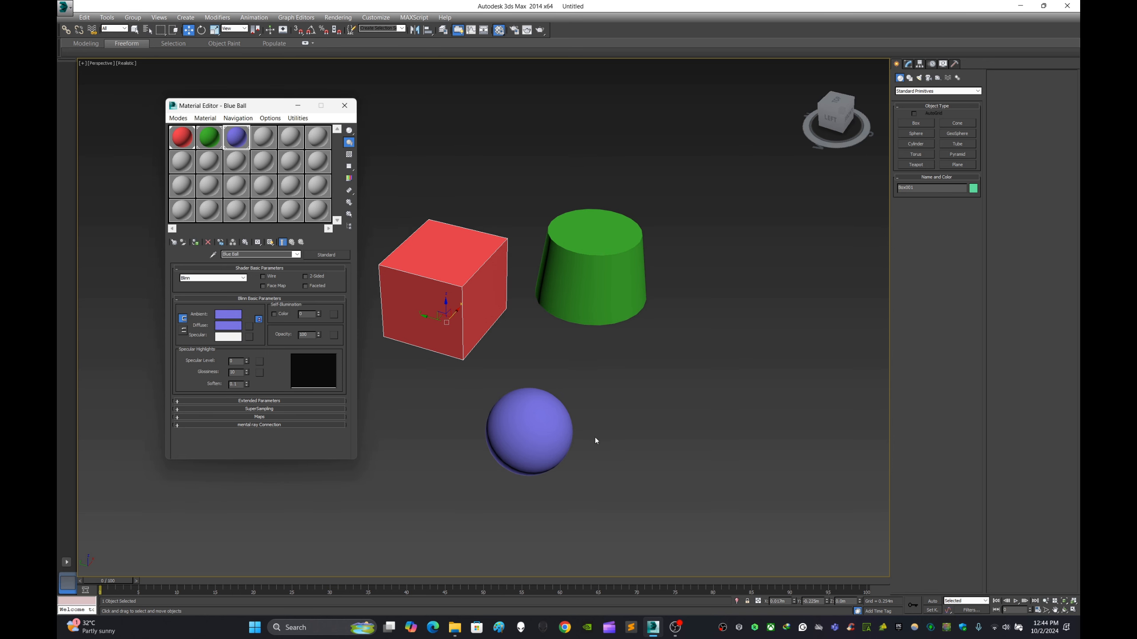
{"action": "left_click", "coordinate": [233, 326]}
{"action": "left_click", "coordinate": [509, 204]}
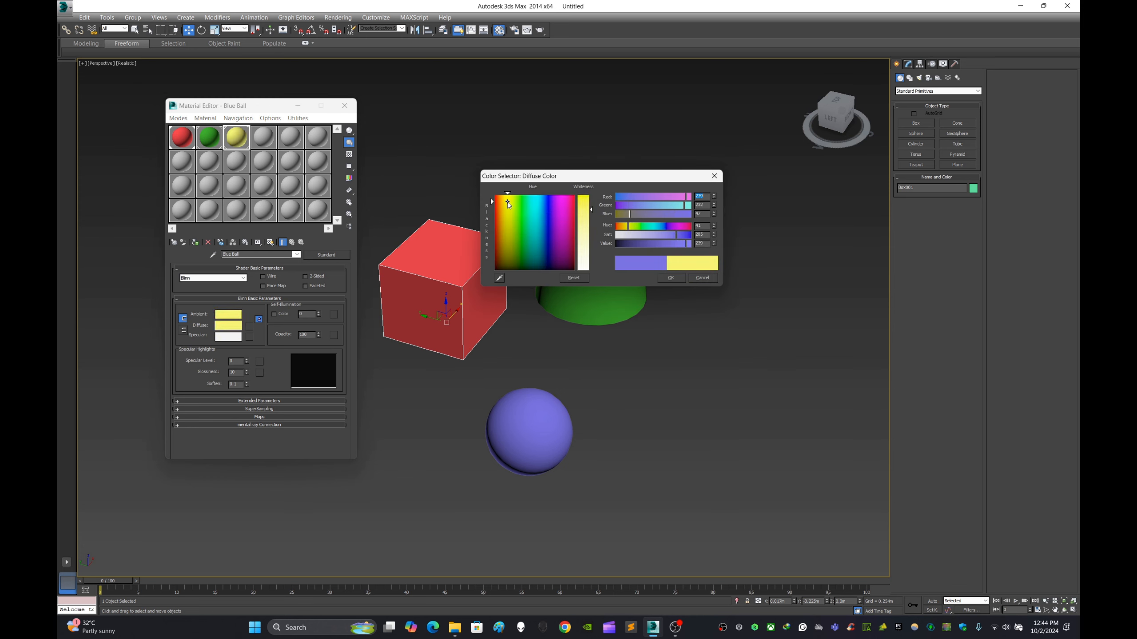
{"action": "left_click", "coordinate": [702, 278]}
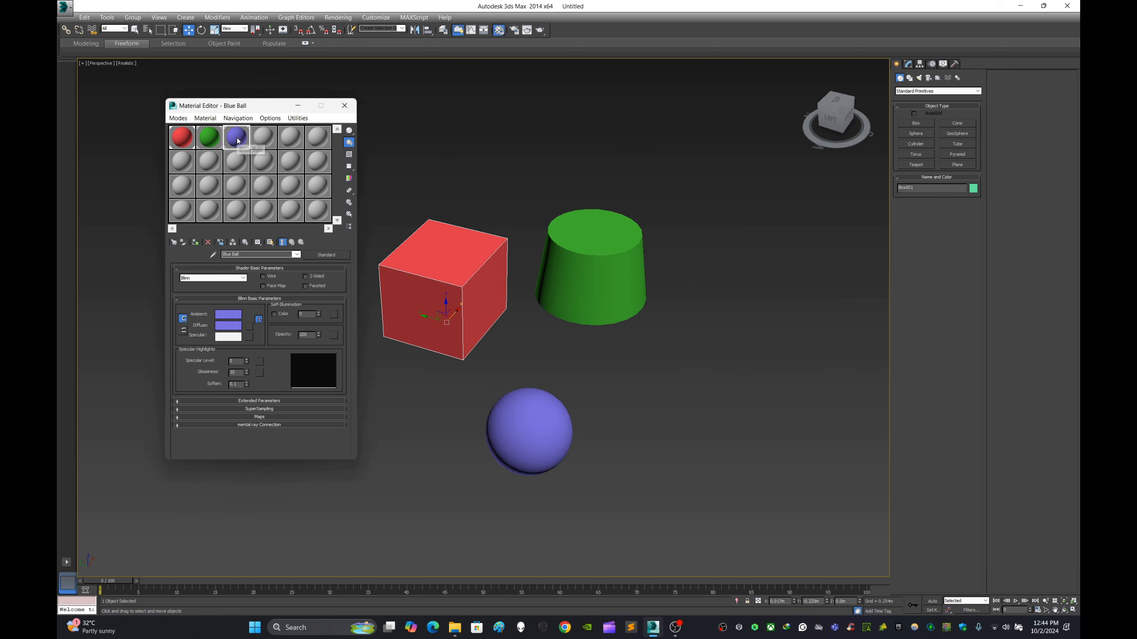
Step: Try a dark red diffuse colour on the Red Box material and discard the change
{"action": "left_click", "coordinate": [187, 141]}
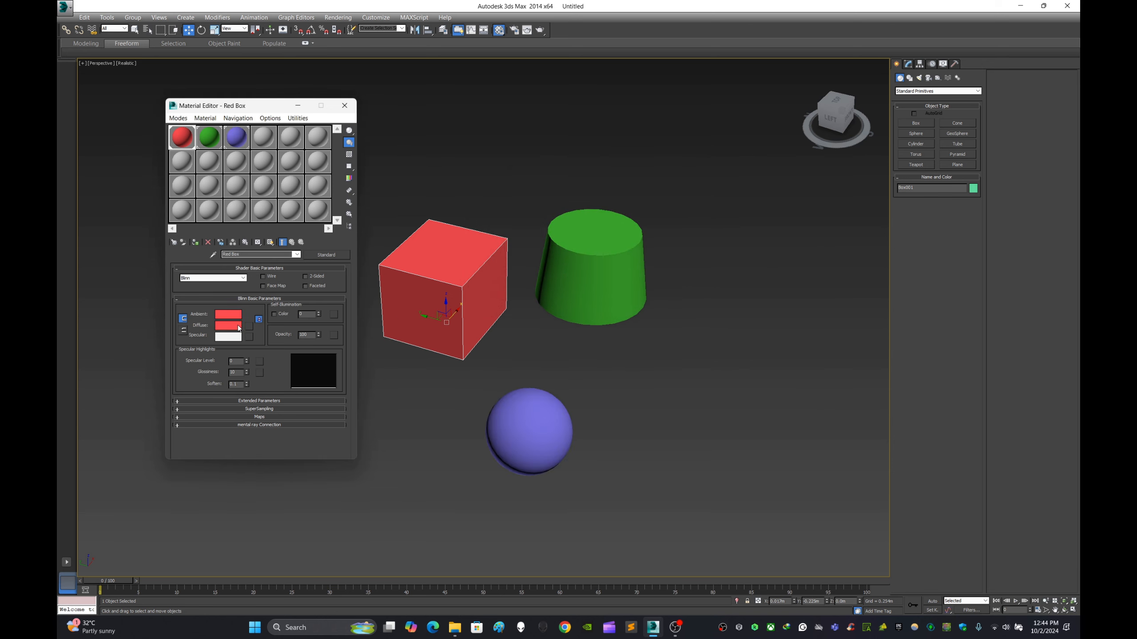
{"action": "left_click", "coordinate": [238, 327]}
{"action": "left_click_drag", "start_coordinate": [641, 247], "coordinate": [626, 244]}
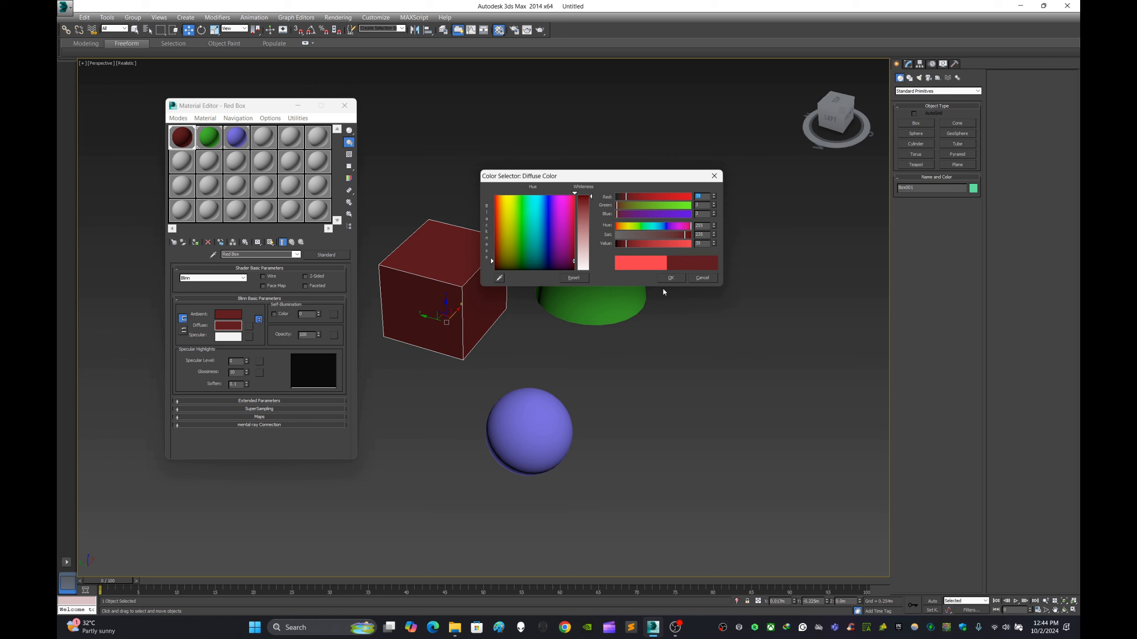
{"action": "left_click", "coordinate": [701, 277]}
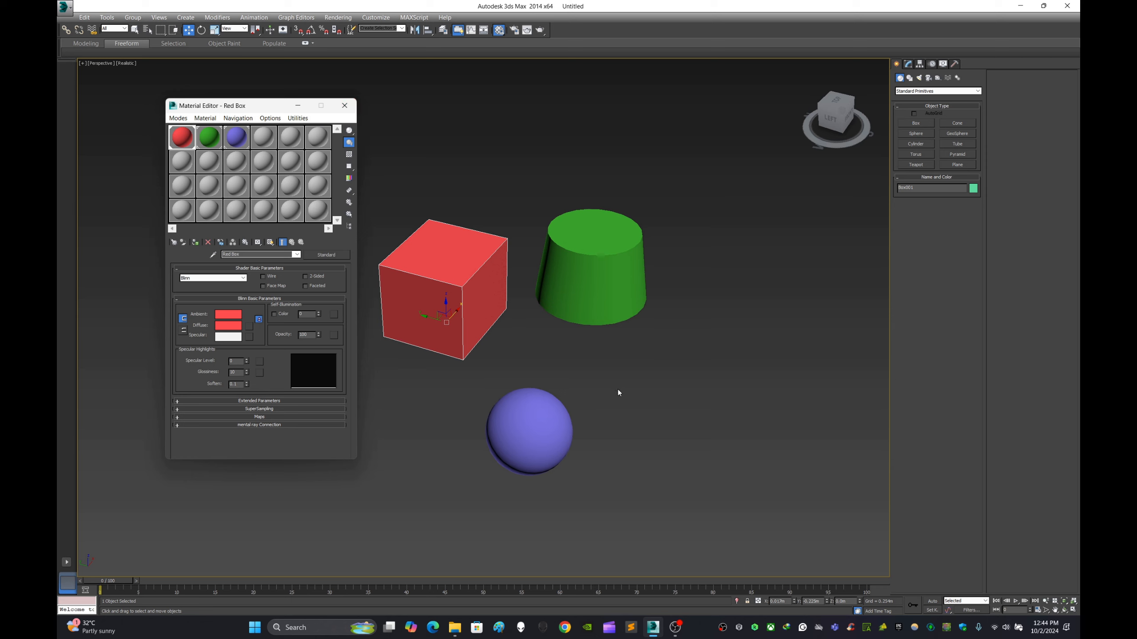
Step: Close the Material Editor and compare the object colours of the box, cone and sphere with their displayed materials
{"action": "left_click", "coordinate": [345, 105]}
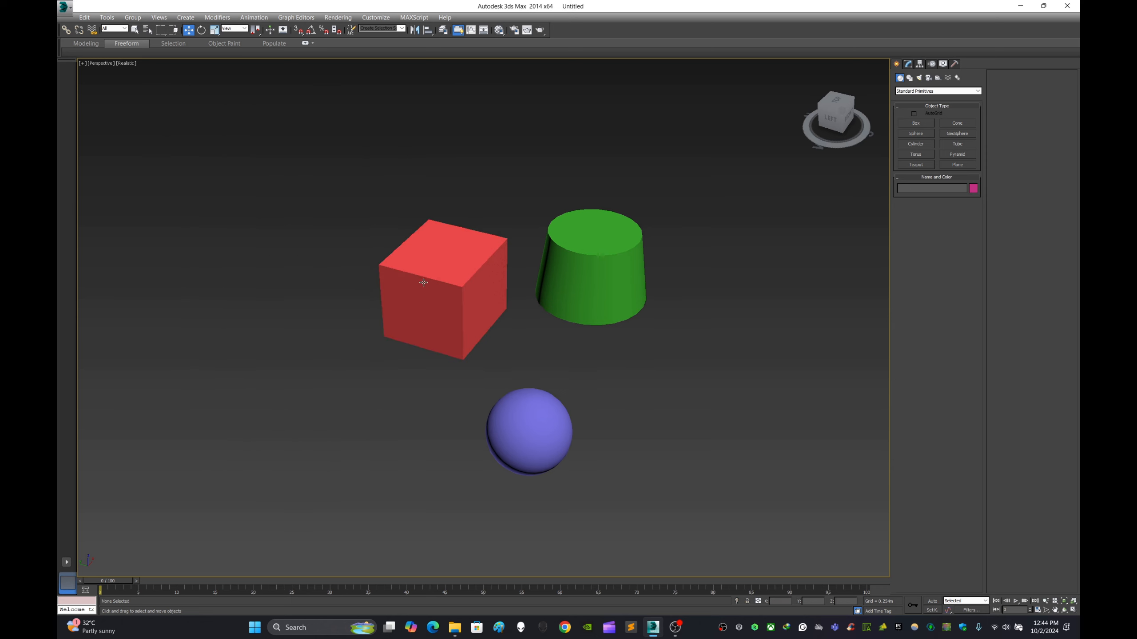
{"action": "left_click", "coordinate": [695, 344]}
{"action": "left_click", "coordinate": [448, 263]}
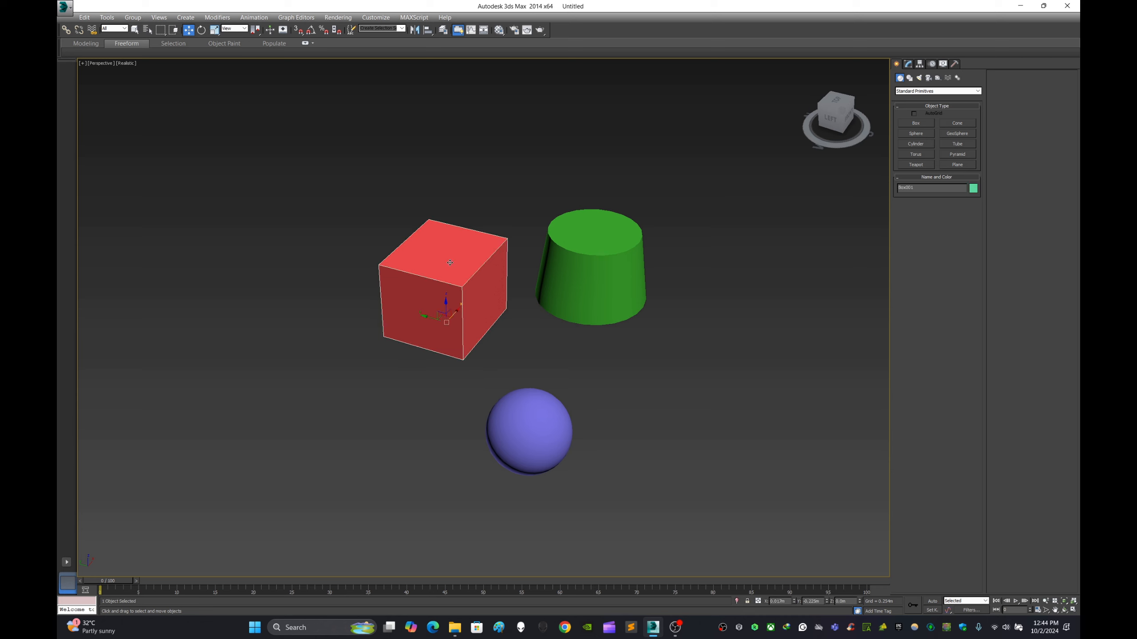
{"action": "left_click", "coordinate": [973, 189]}
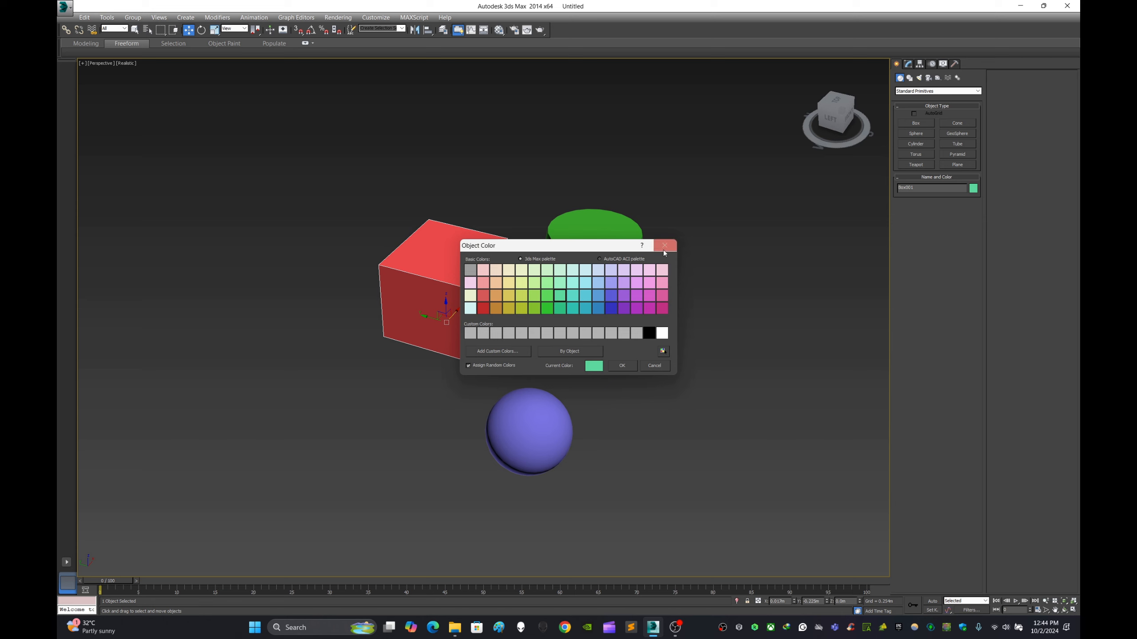
{"action": "left_click", "coordinate": [664, 247]}
{"action": "left_click", "coordinate": [607, 260]}
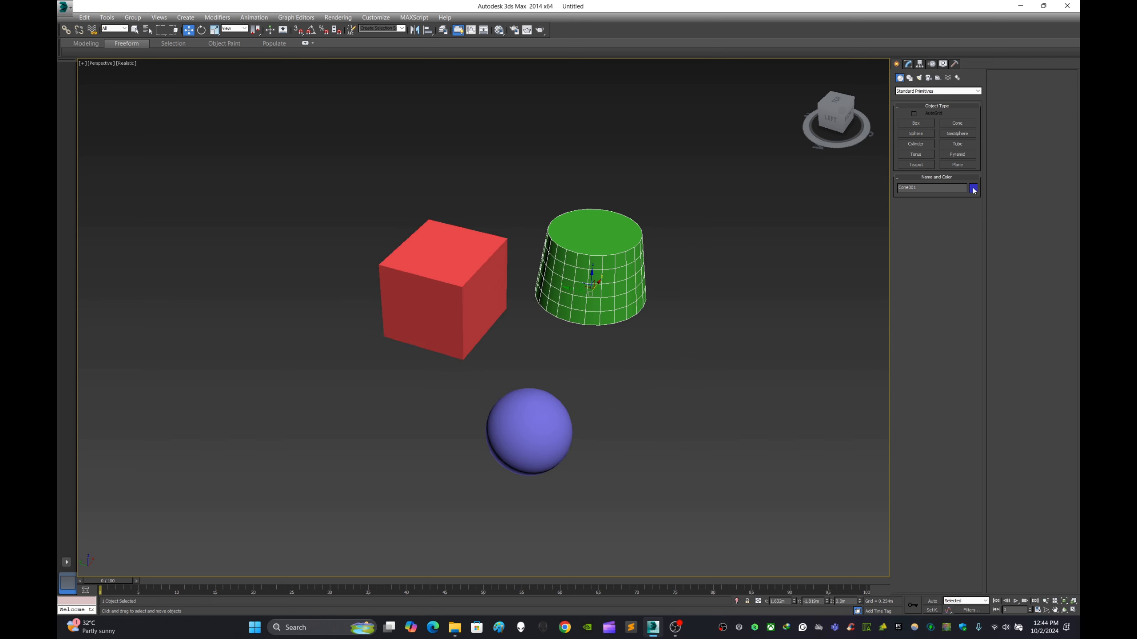
{"action": "left_click", "coordinate": [557, 468]}
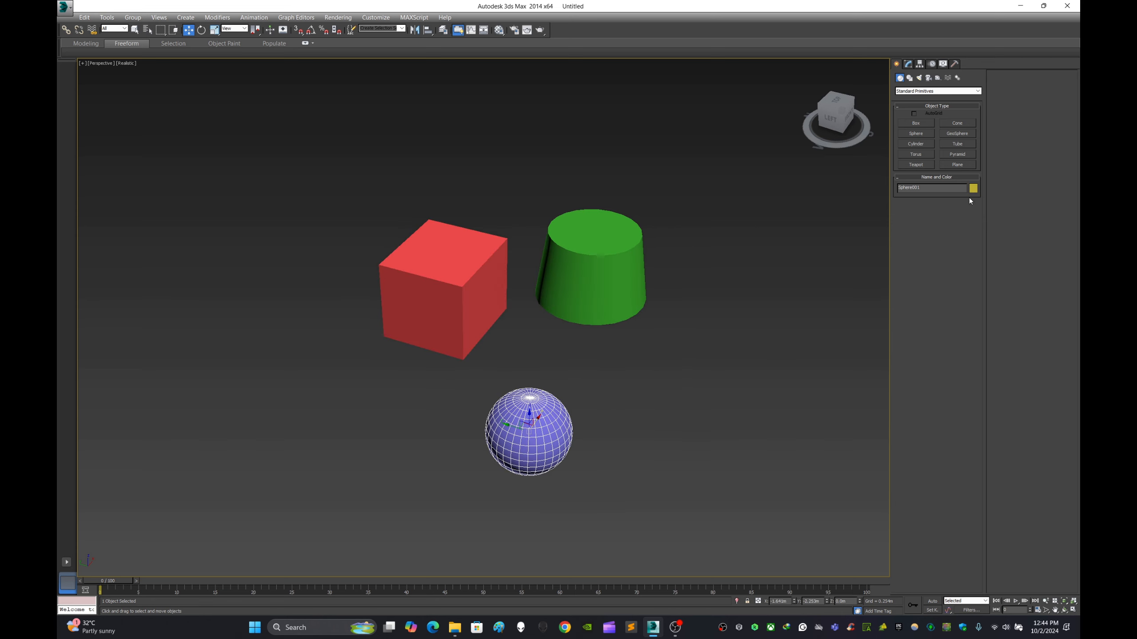
{"action": "left_click", "coordinate": [695, 370]}
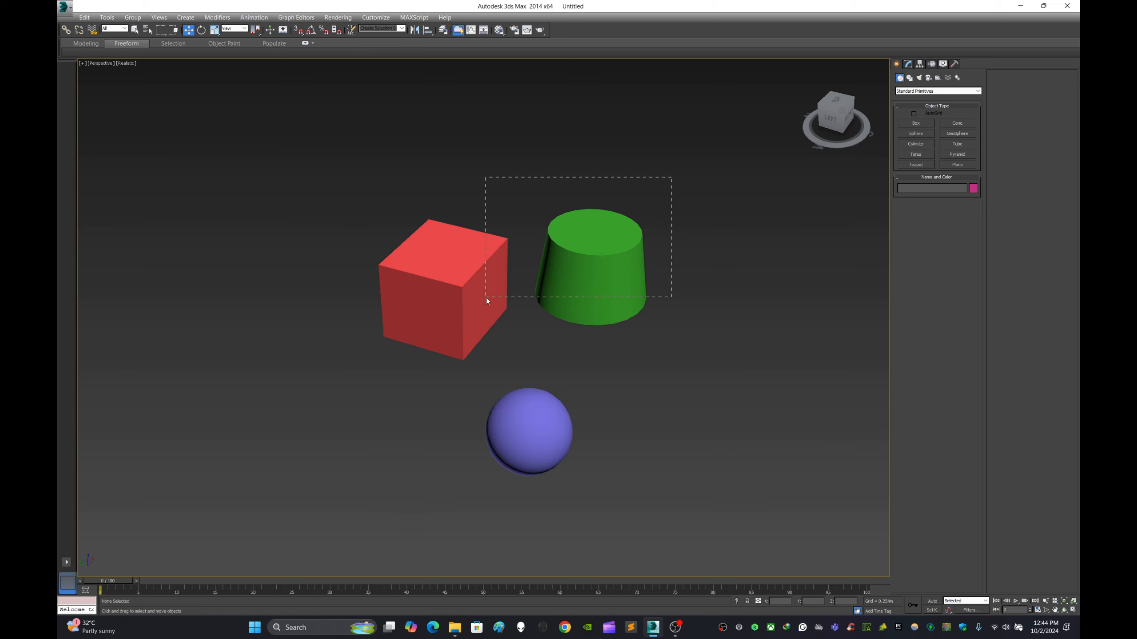
{"action": "left_click_drag", "start_coordinate": [487, 298], "coordinate": [556, 302]}
{"action": "left_click", "coordinate": [391, 471]}
{"action": "scroll", "coordinate": [434, 440], "scroll_direction": "down", "scroll_amount": 2}
{"action": "scroll", "coordinate": [430, 443], "scroll_direction": "up", "scroll_amount": 2}
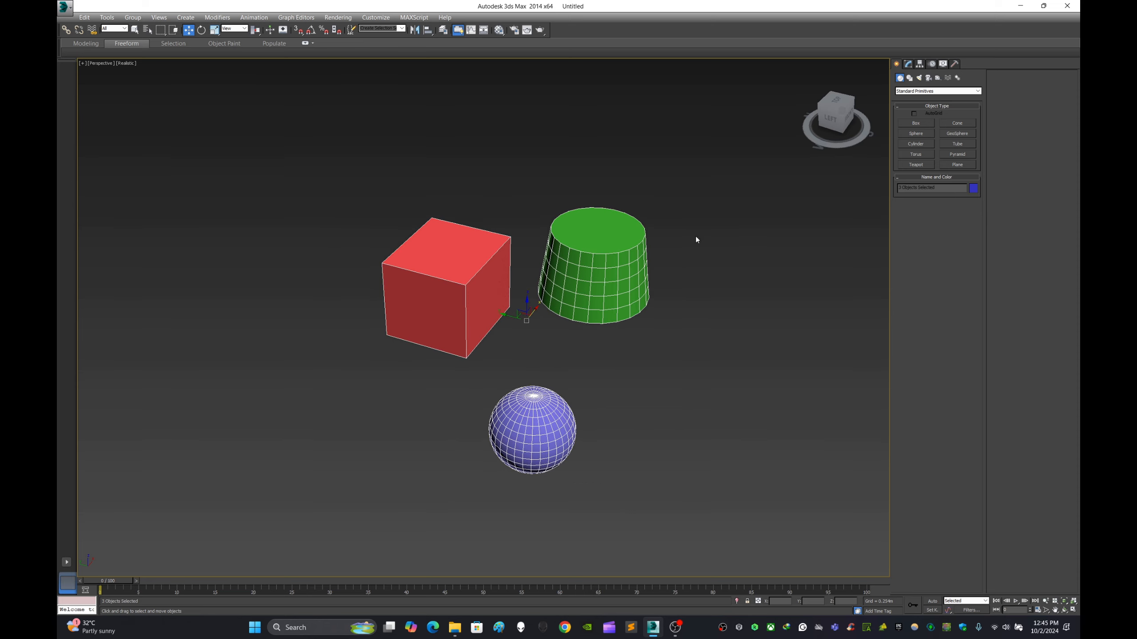
{"action": "left_click", "coordinate": [709, 343]}
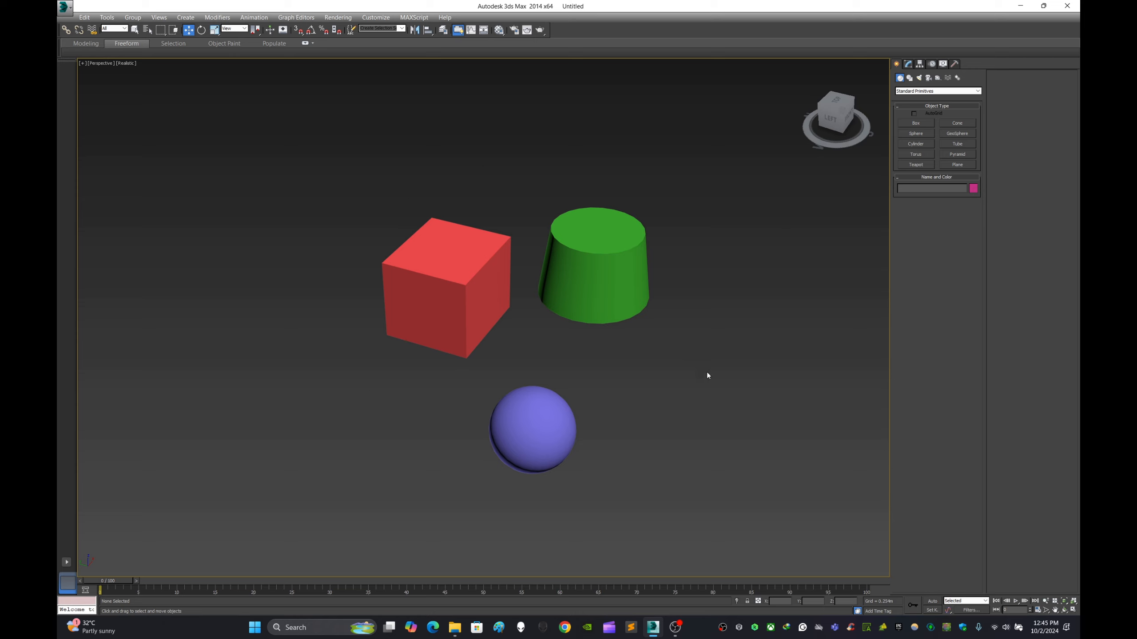
{"action": "scroll", "coordinate": [680, 379], "scroll_direction": "down", "scroll_amount": 3}
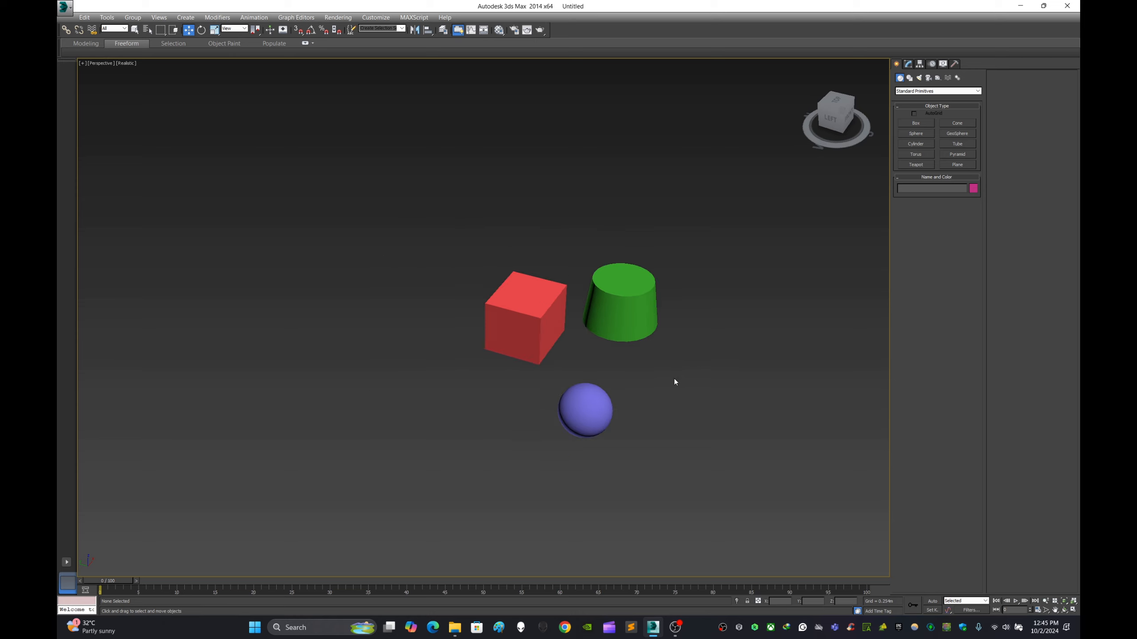
{"action": "scroll", "coordinate": [670, 383], "scroll_direction": "up", "scroll_amount": 3}
{"action": "middle_click_drag", "start_coordinate": [670, 388], "coordinate": [693, 361]}
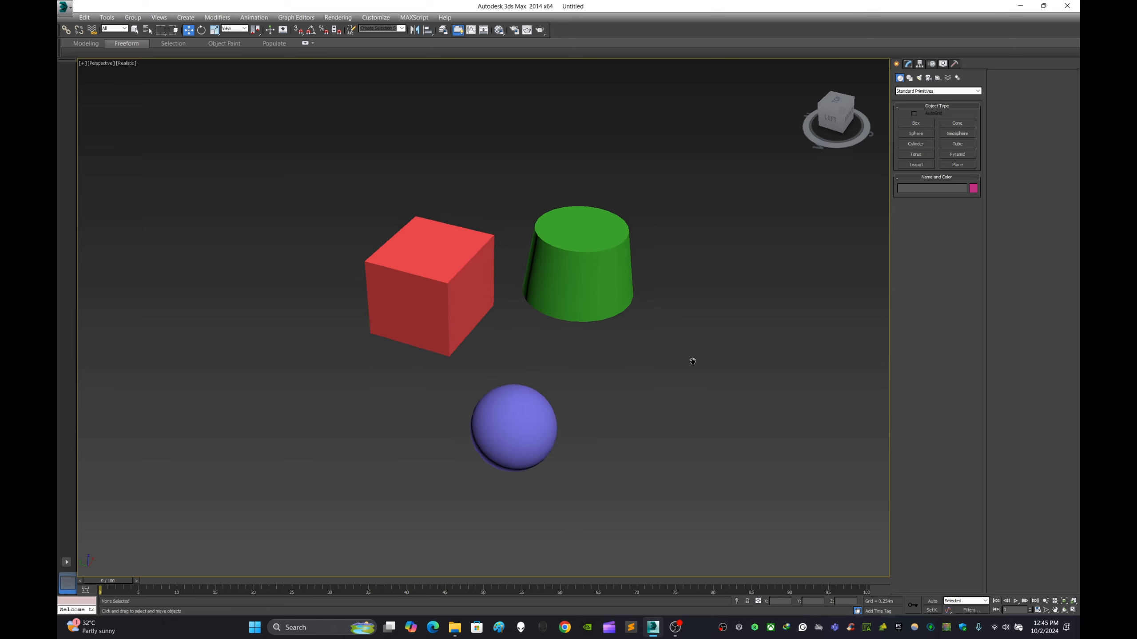
Step: View the Object Color palette with nothing selected and close it without choosing a colour
{"action": "left_click", "coordinate": [973, 189]}
{"action": "left_click_drag", "start_coordinate": [574, 250], "coordinate": [583, 245]}
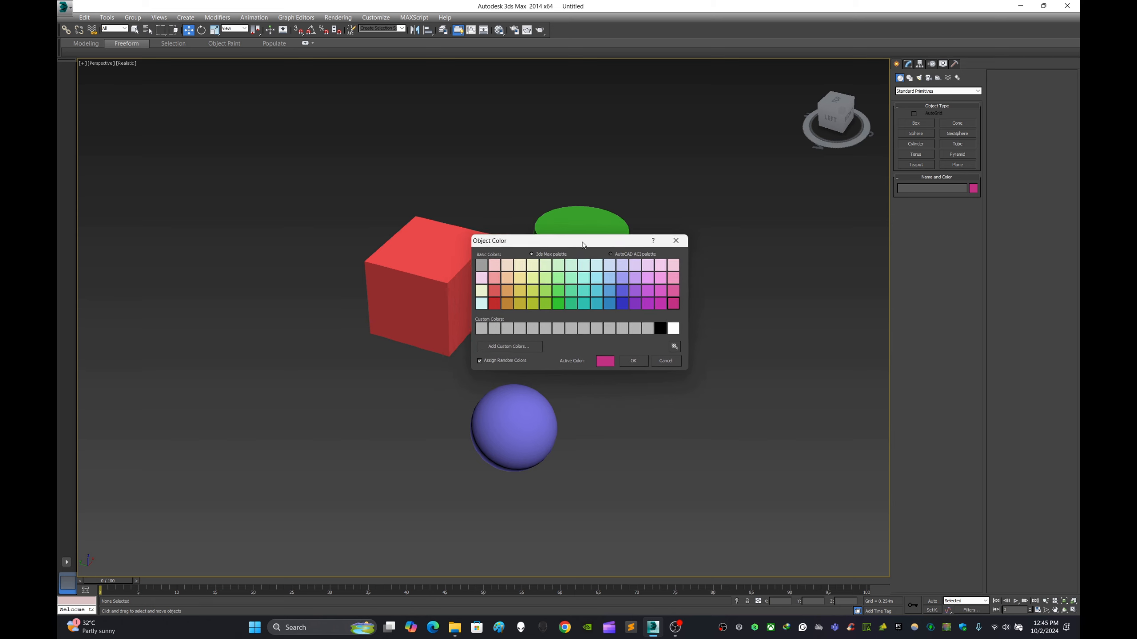
{"action": "left_click", "coordinate": [675, 240]}
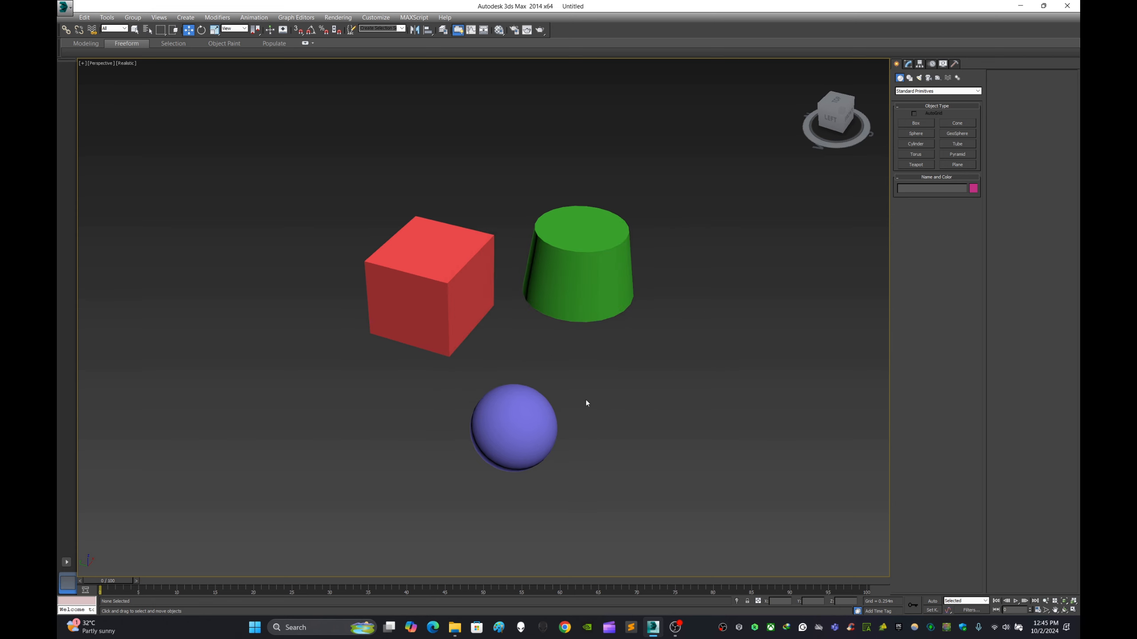
{"action": "left_click", "coordinate": [973, 189]}
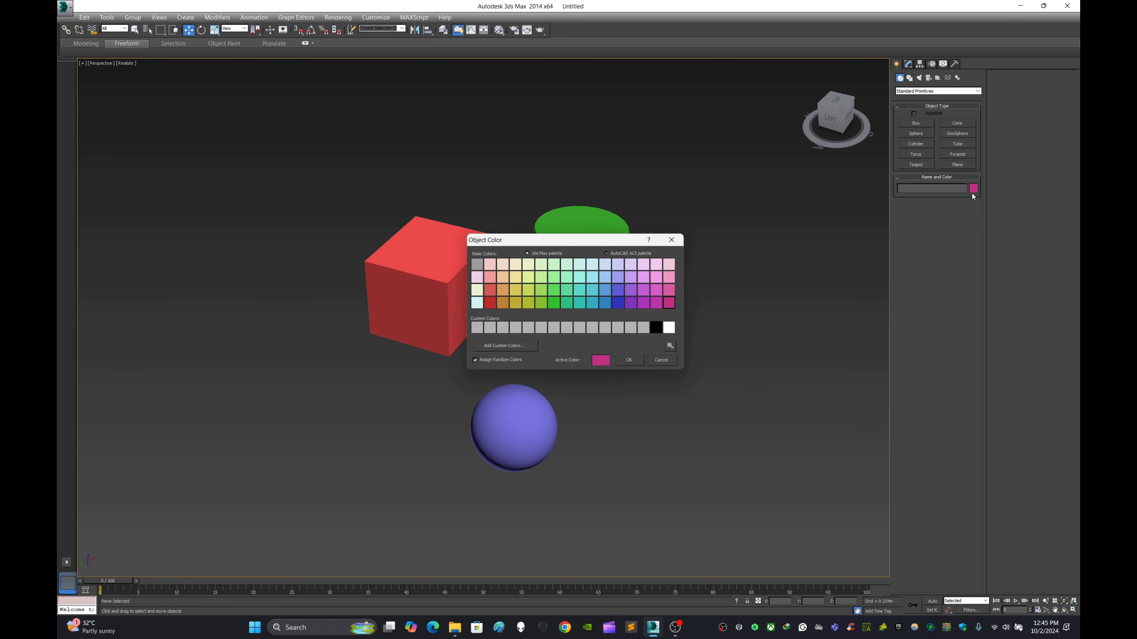
{"action": "left_click", "coordinate": [677, 242]}
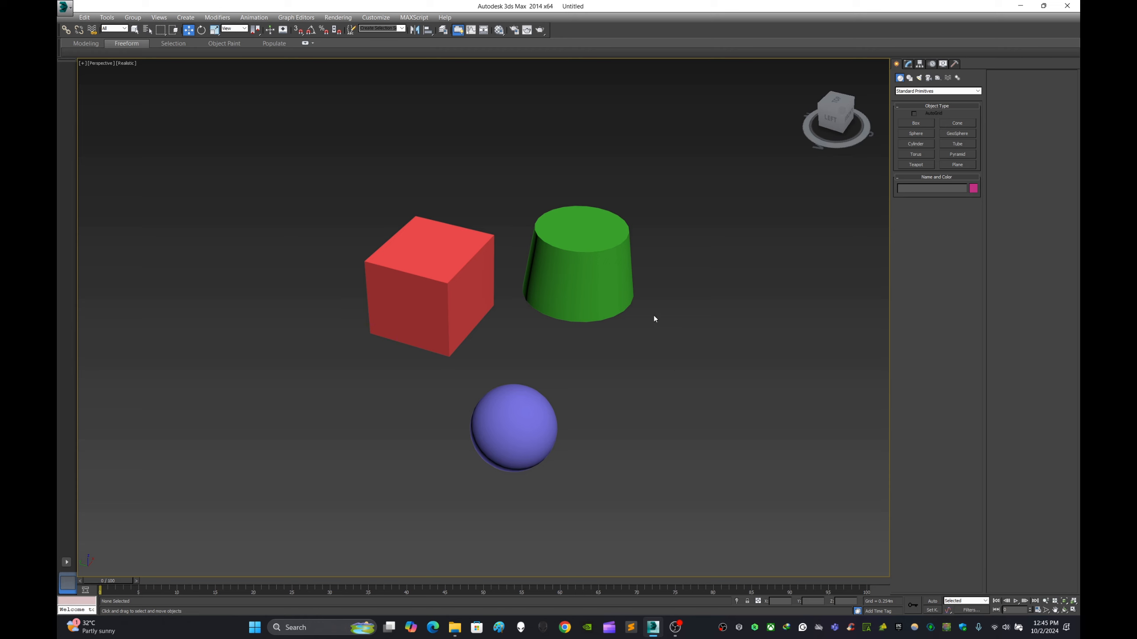
{"action": "left_click", "coordinate": [515, 406]}
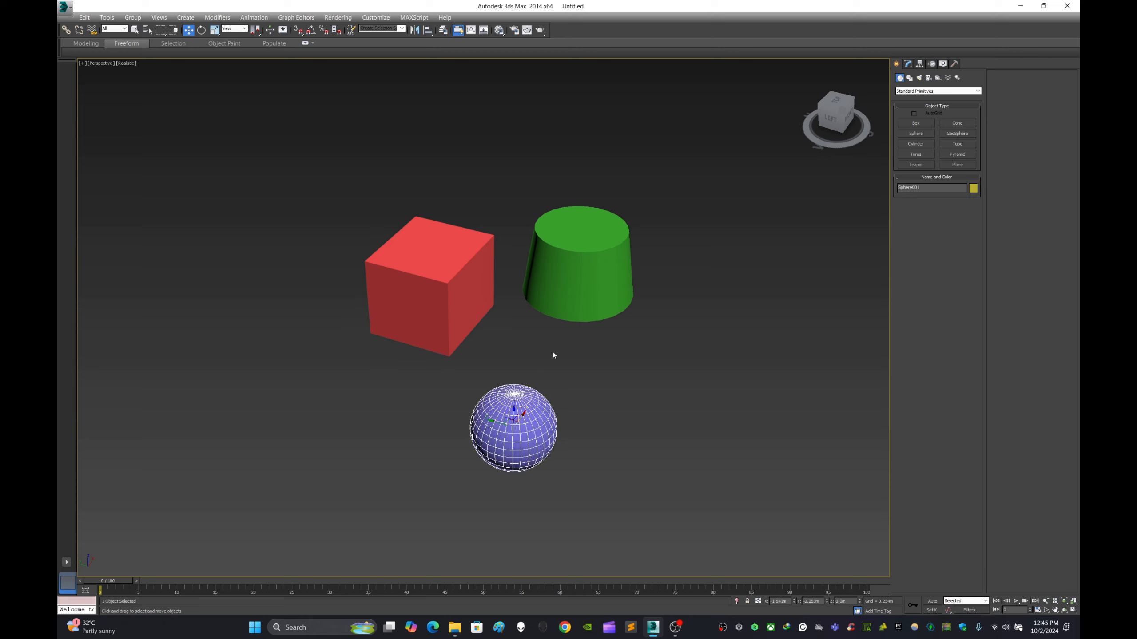
{"action": "left_click", "coordinate": [582, 290]}
{"action": "left_click", "coordinate": [659, 416]}
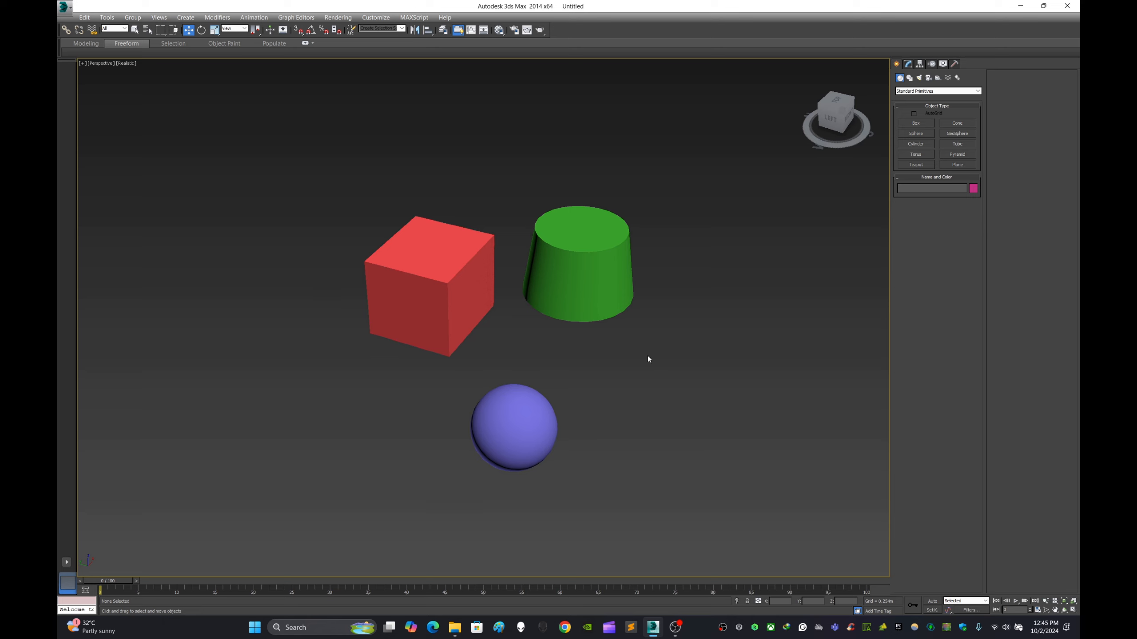
{"action": "left_click", "coordinate": [510, 427]}
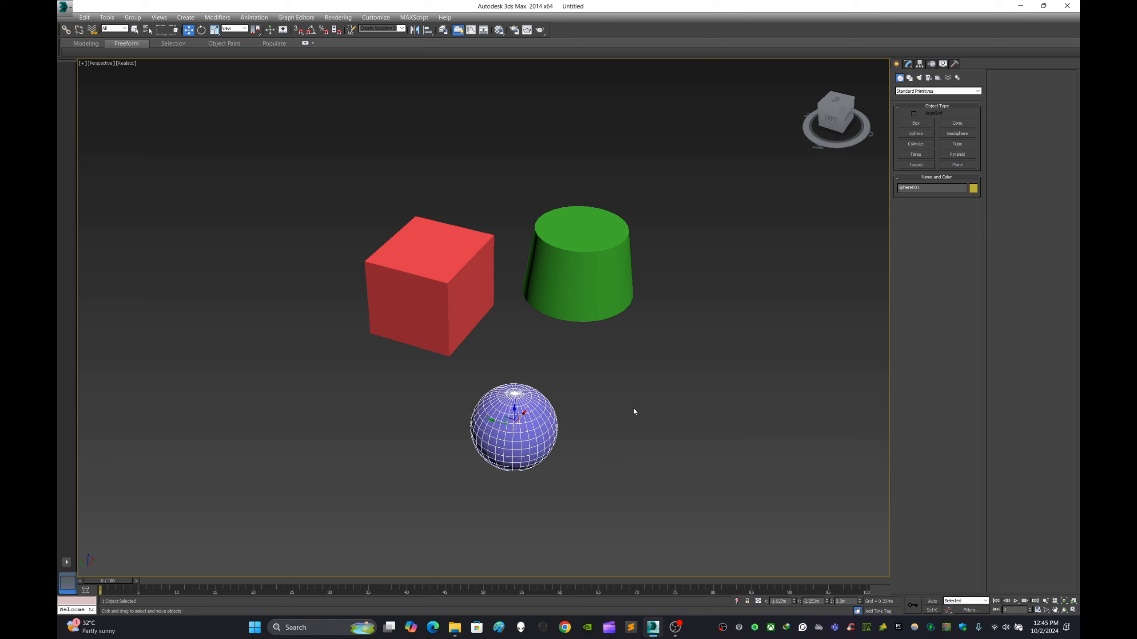
{"action": "left_click", "coordinate": [631, 395]}
{"action": "scroll", "coordinate": [633, 385], "scroll_direction": "up", "scroll_amount": 5}
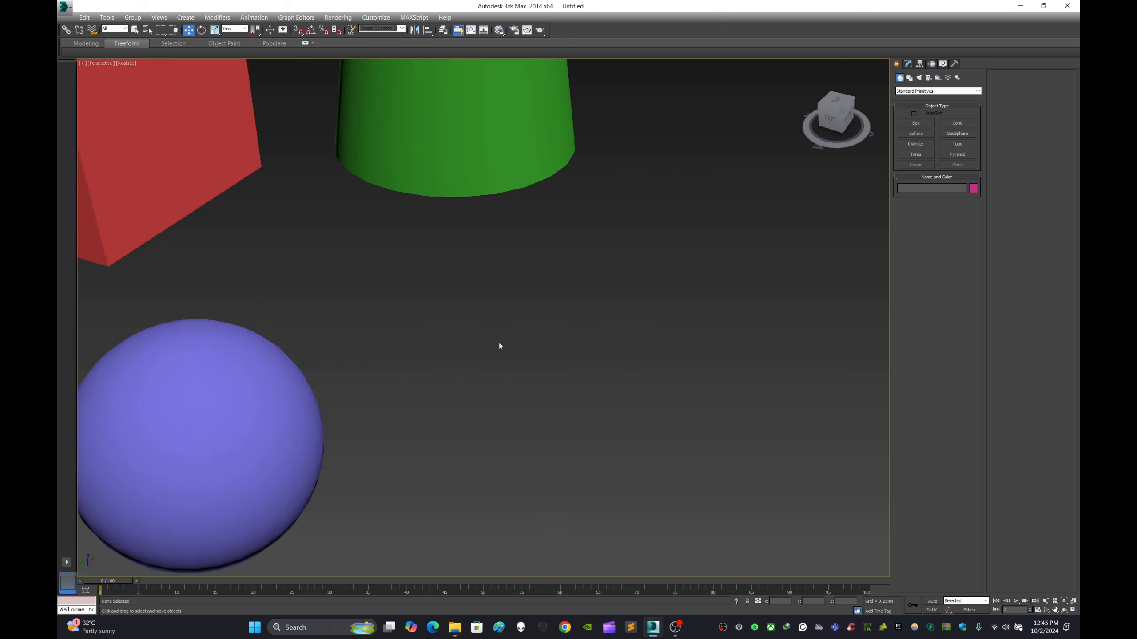
{"action": "scroll", "coordinate": [519, 336], "scroll_direction": "down", "scroll_amount": 3}
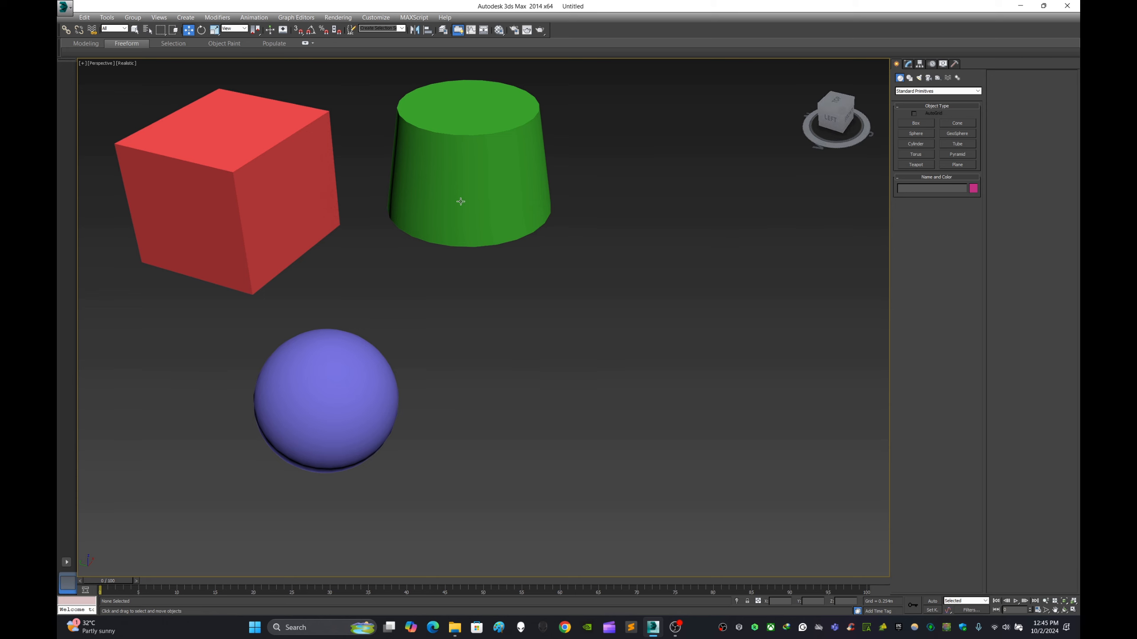
{"action": "left_click", "coordinate": [469, 225]}
{"action": "left_click", "coordinate": [447, 373]}
{"action": "middle_click_drag", "start_coordinate": [478, 332], "coordinate": [523, 381]}
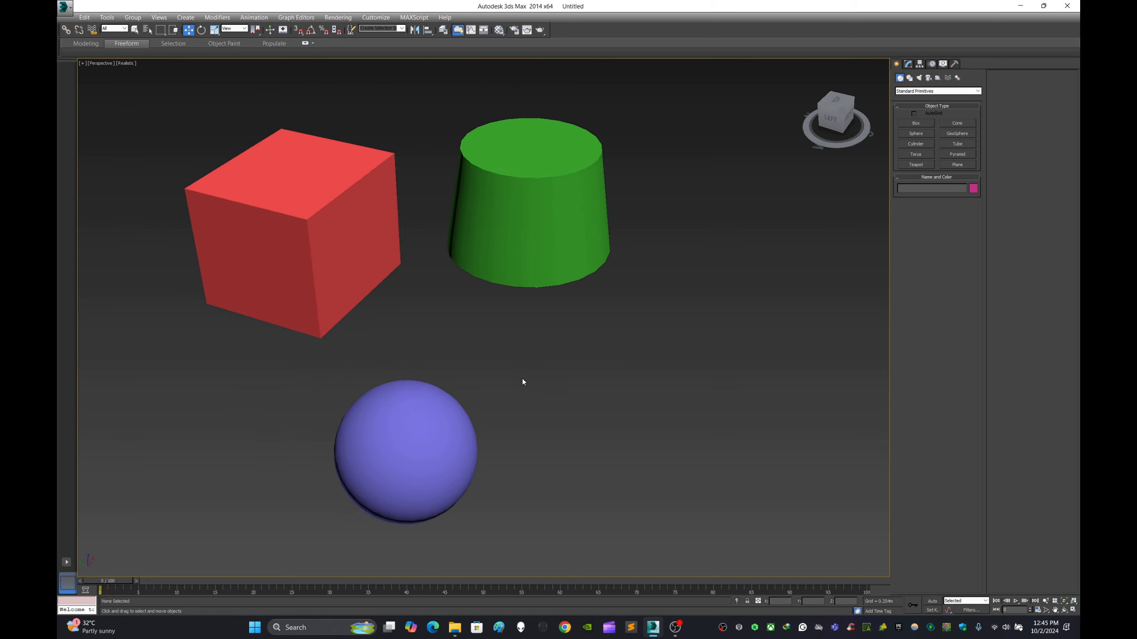
{"action": "left_click", "coordinate": [418, 443]}
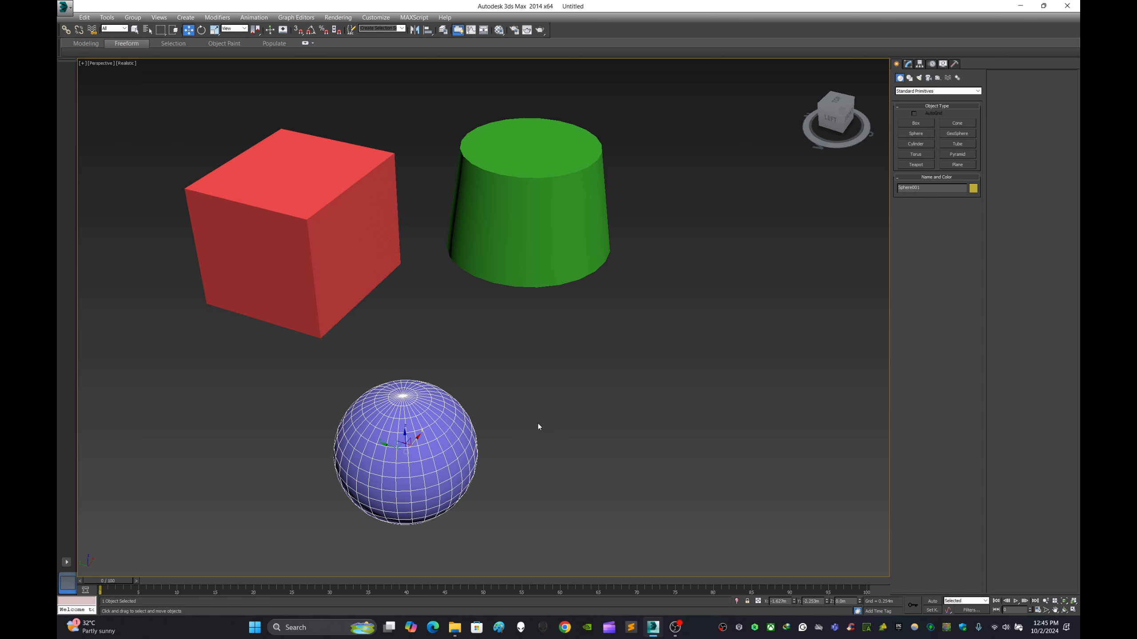
{"action": "left_click", "coordinate": [502, 430]}
{"action": "key", "text": "ctrl+z"}
{"action": "middle_click_drag", "start_coordinate": [578, 407], "coordinate": [666, 375]}
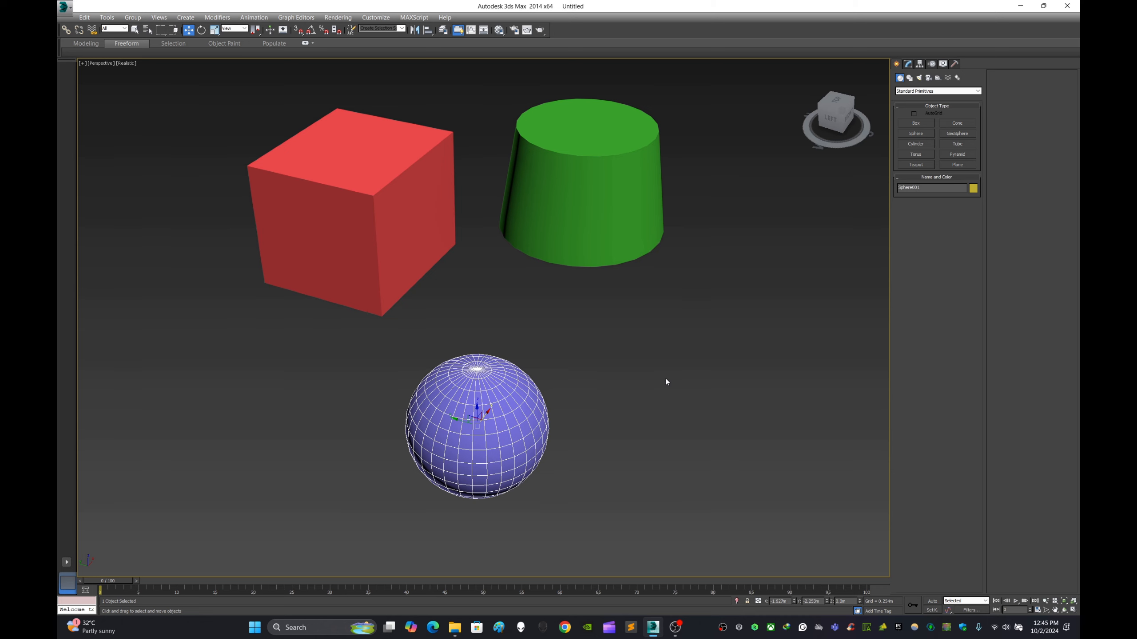
{"action": "left_click", "coordinate": [666, 378]}
{"action": "key", "text": "ctrl+z"}
{"action": "left_click", "coordinate": [578, 238]}
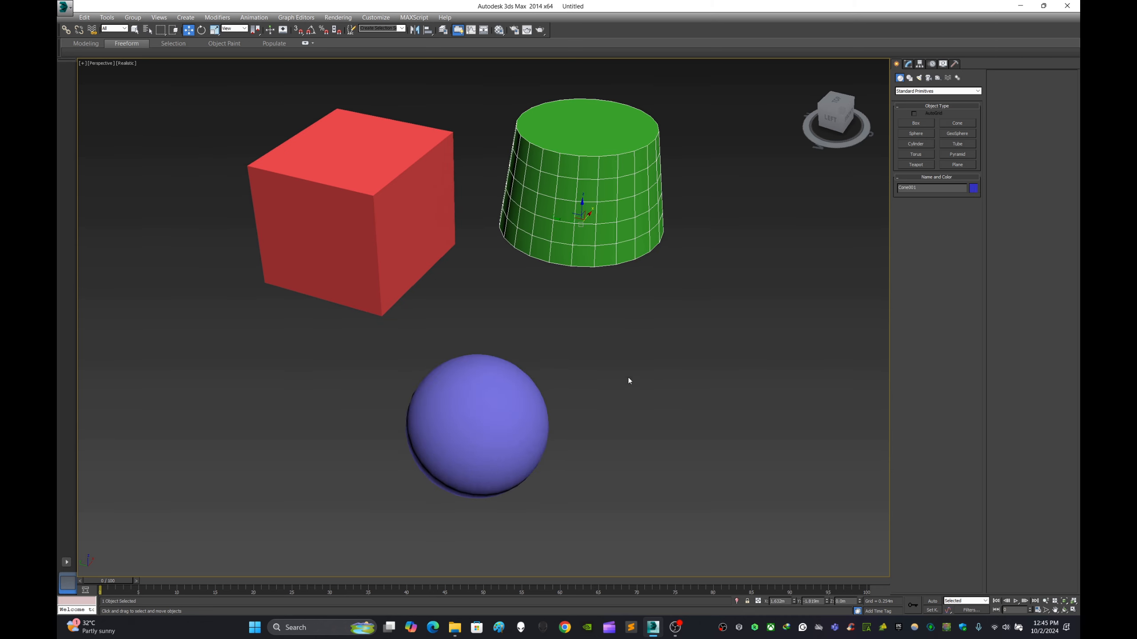
{"action": "left_click", "coordinate": [628, 380]}
{"action": "middle_click_drag", "start_coordinate": [636, 336], "coordinate": [647, 351]}
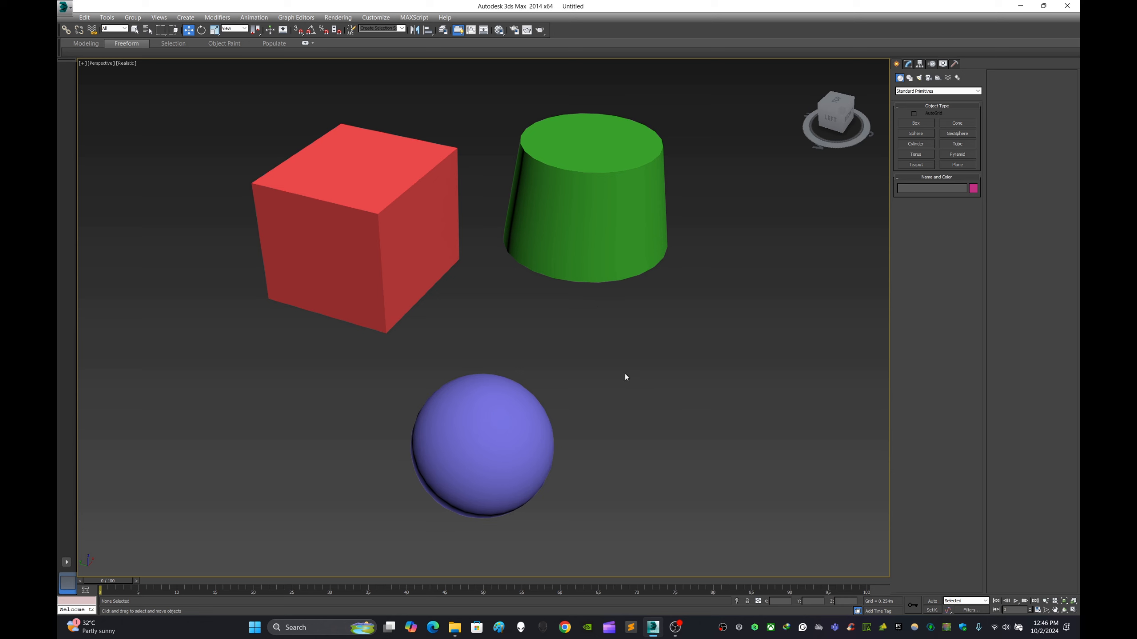
Step: Select the sphere, reopen the Material Editor and lower the opacity of the Blue Ball material
{"action": "left_click", "coordinate": [482, 459]}
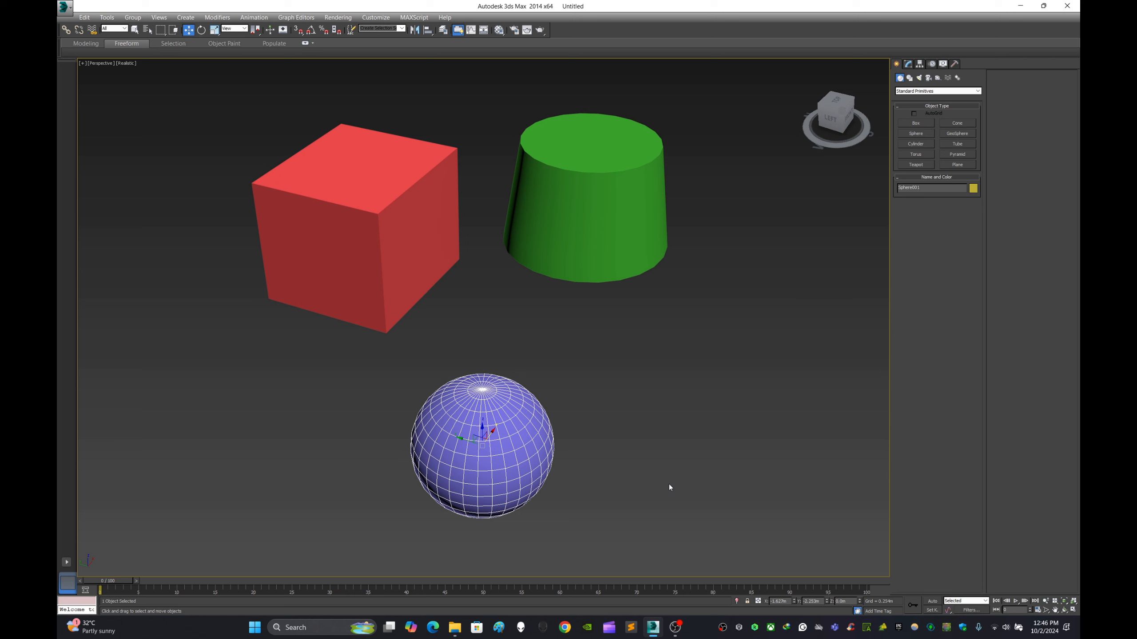
{"action": "key", "text": "m"}
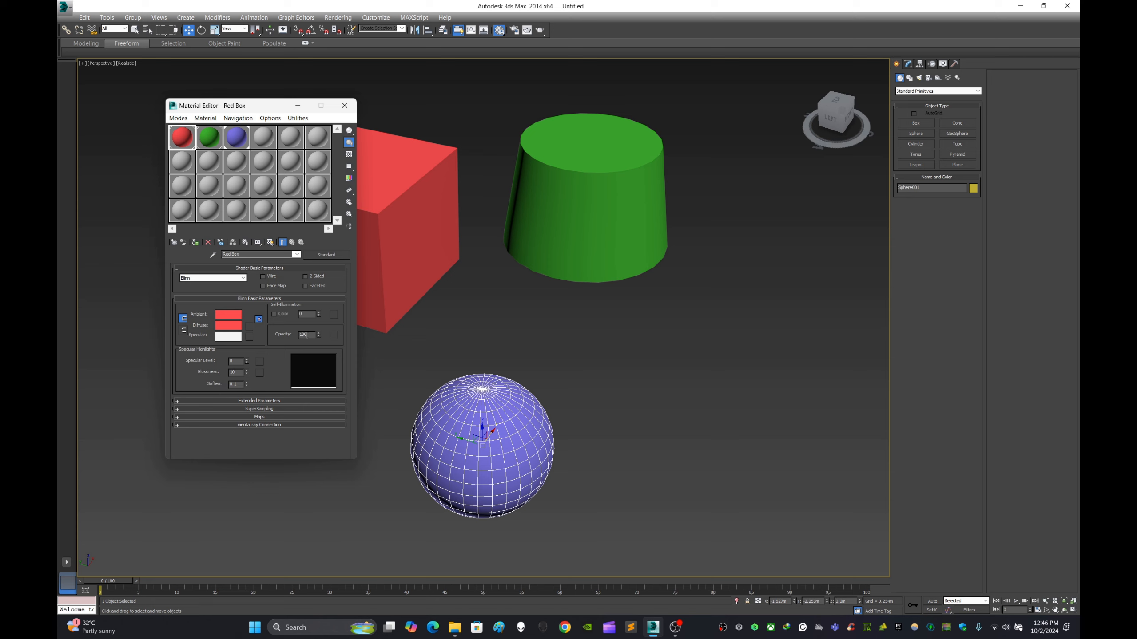
{"action": "left_click", "coordinate": [236, 137]}
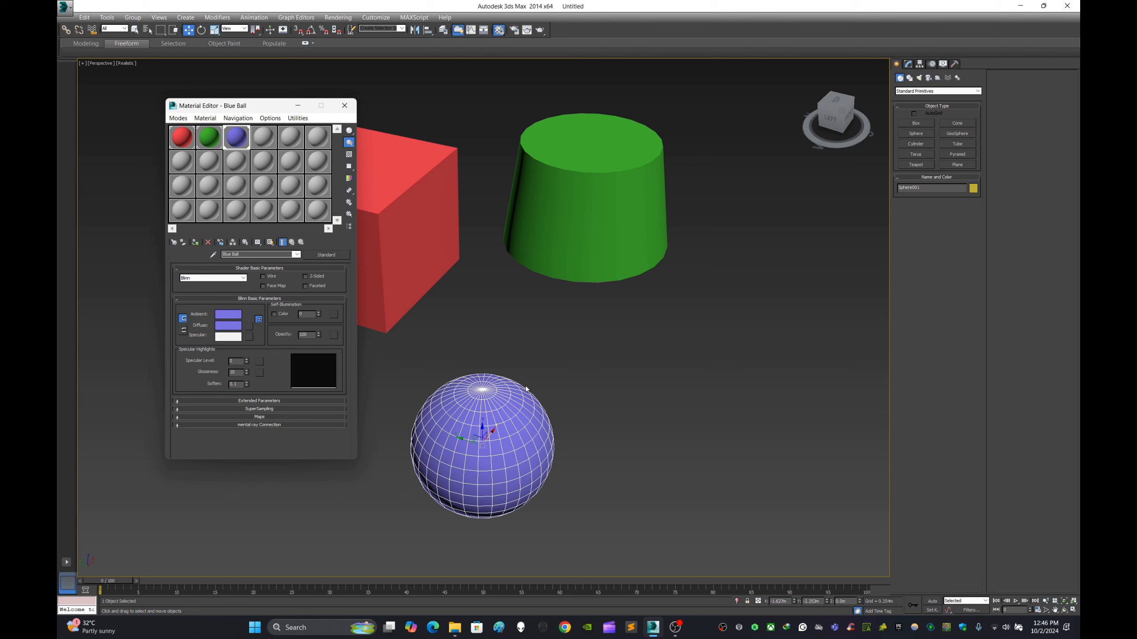
{"action": "left_click", "coordinate": [215, 143]}
{"action": "left_click", "coordinate": [235, 144]}
{"action": "mouse_move", "coordinate": [320, 355]}
{"action": "left_mouse_down"}
{"action": "mouse_move", "coordinate": [321, 392]}
{"action": "mouse_move", "coordinate": [337, 367]}
{"action": "left_mouse_up"}
{"action": "left_click", "coordinate": [621, 429]}
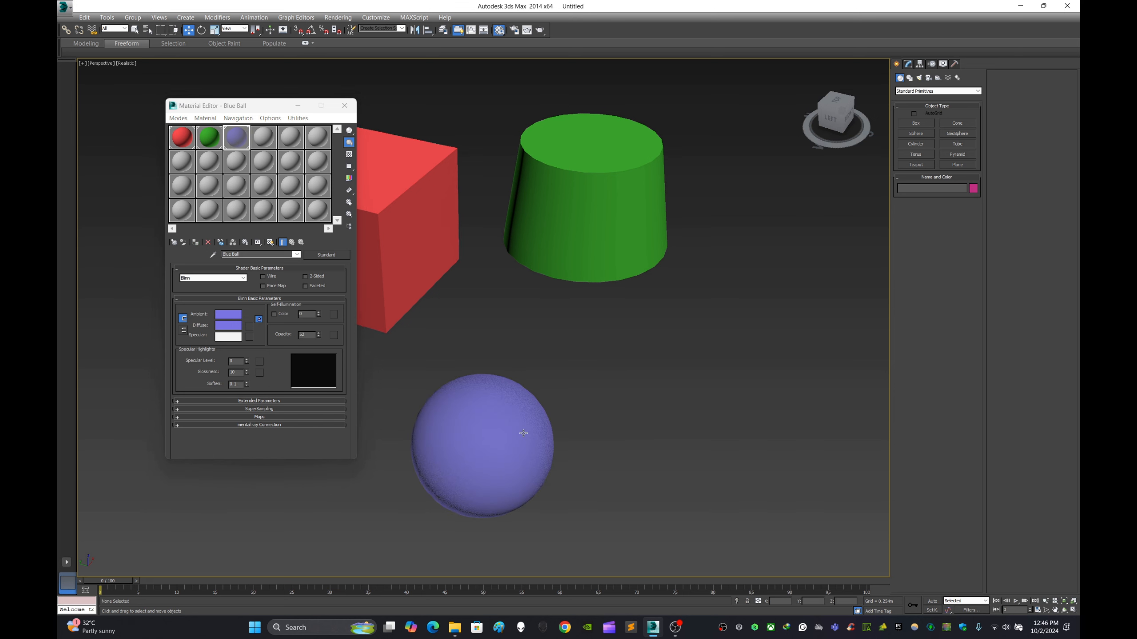
Step: Move the sphere in front of the cone's lower edge and examine its transparency up close
{"action": "left_click", "coordinate": [508, 438]}
{"action": "left_click_drag", "start_coordinate": [472, 442], "coordinate": [652, 298]}
{"action": "left_click", "coordinate": [642, 419]}
{"action": "scroll", "coordinate": [663, 325], "scroll_direction": "up", "scroll_amount": 5}
{"action": "scroll", "coordinate": [662, 326], "scroll_direction": "down", "scroll_amount": 2}
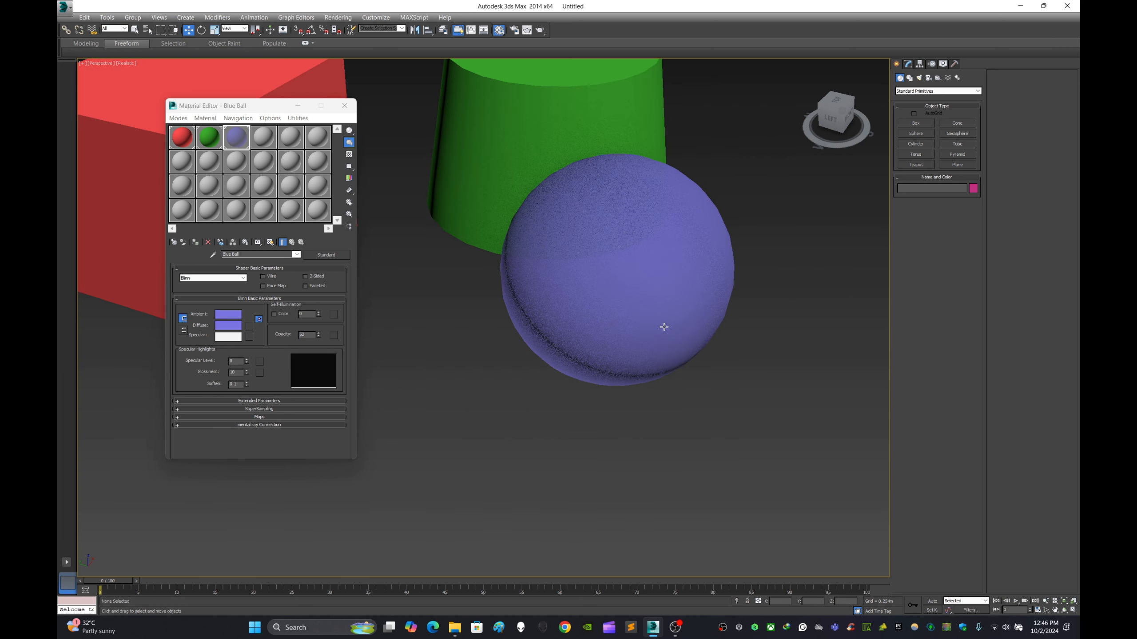
{"action": "middle_click_drag", "start_coordinate": [664, 328], "coordinate": [593, 333], "text": "alt"}
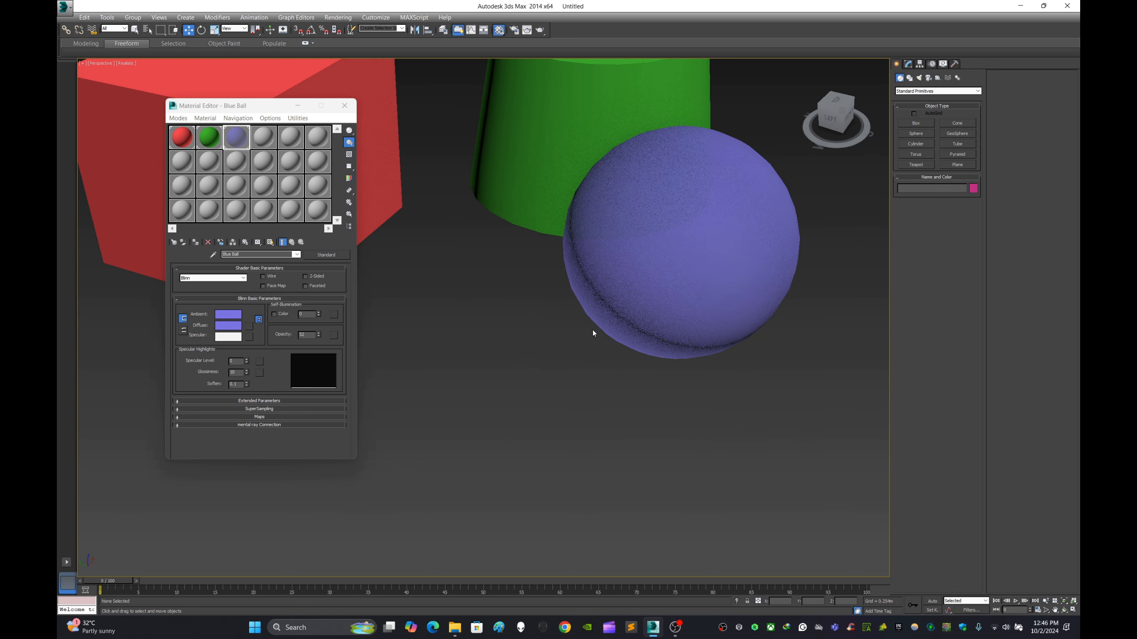
Step: Lower the Blue Ball material's opacity further to make the sphere much more see-through
{"action": "double_click", "coordinate": [300, 335]}
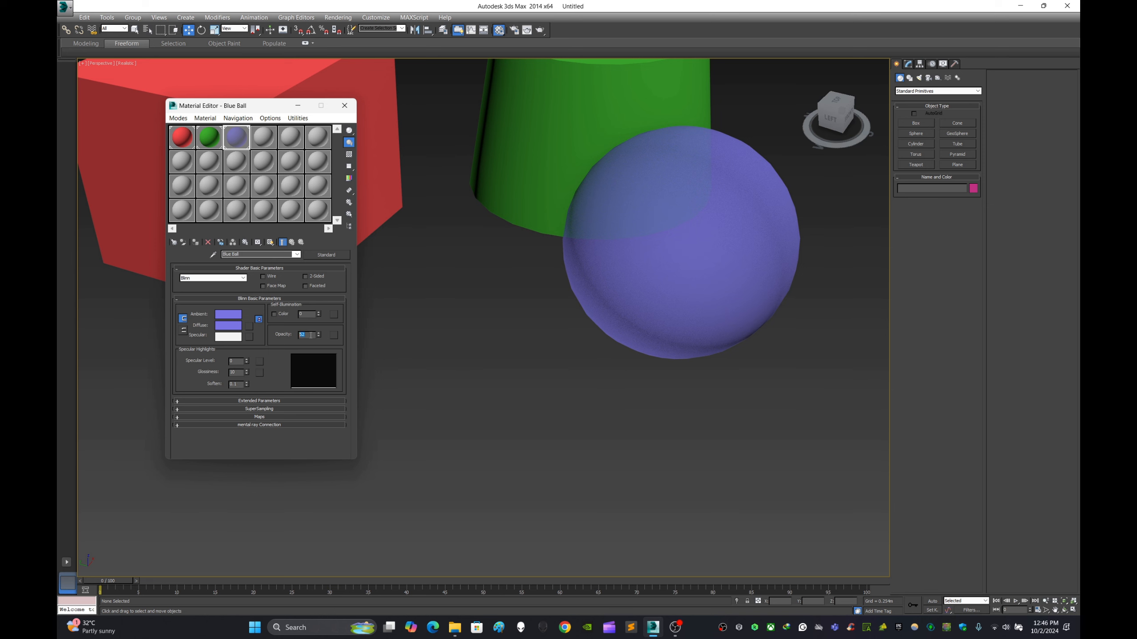
{"action": "key", "text": "Return"}
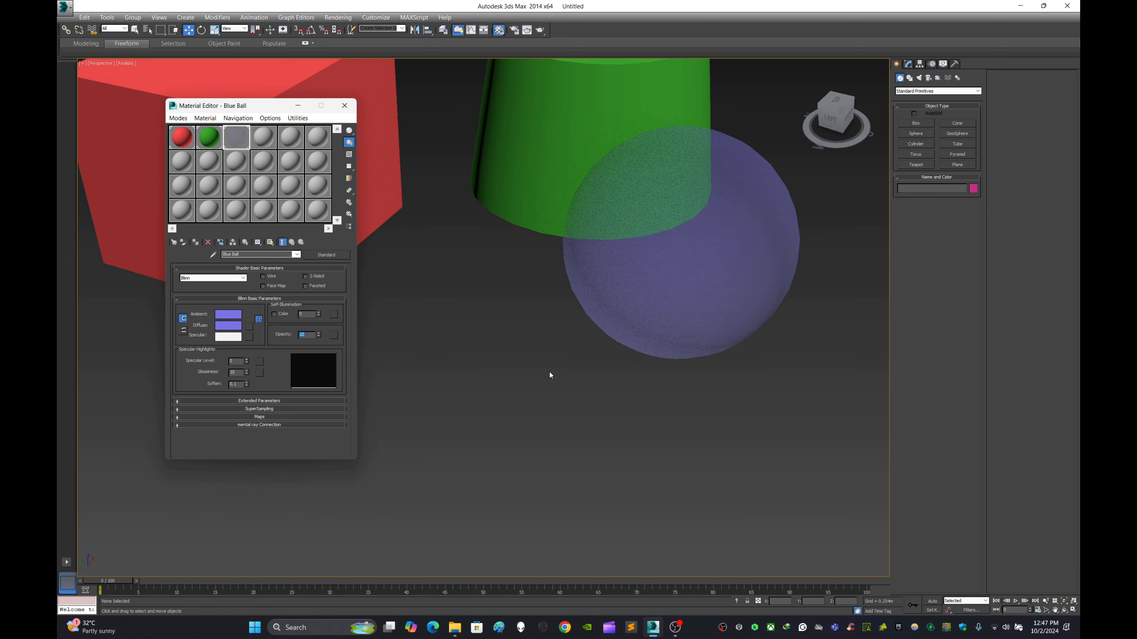
{"action": "scroll", "coordinate": [718, 451], "scroll_direction": "down", "scroll_amount": 5}
{"action": "middle_click_drag", "start_coordinate": [702, 388], "coordinate": [674, 352]}
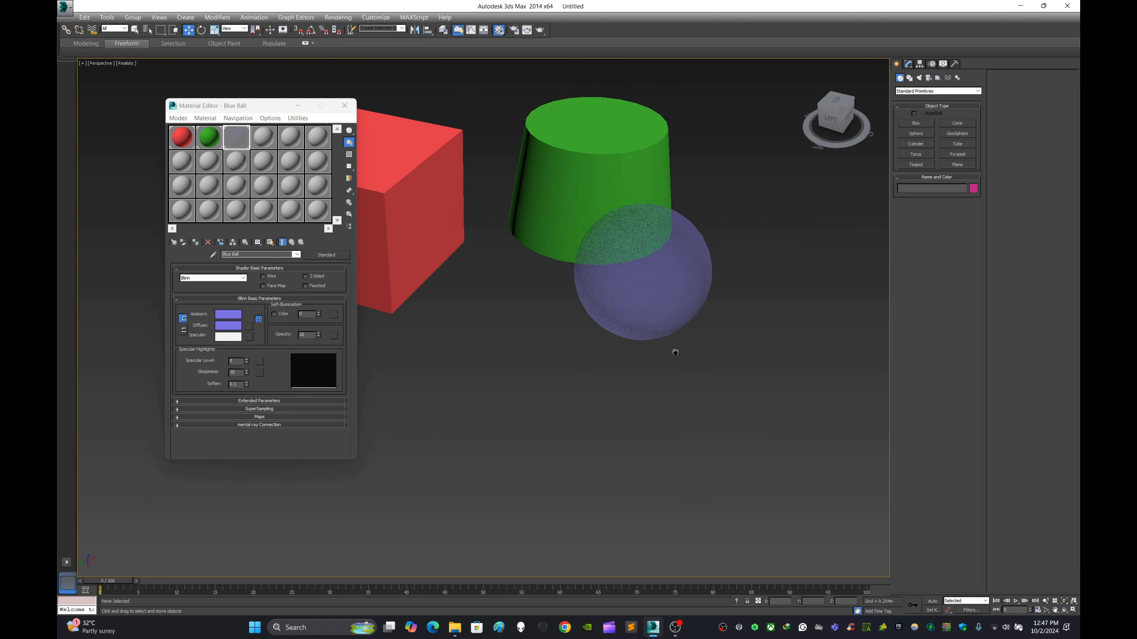
Step: Select the sphere and shift it slightly towards the box, keeping it in front of the cone
{"action": "left_click", "coordinate": [661, 285]}
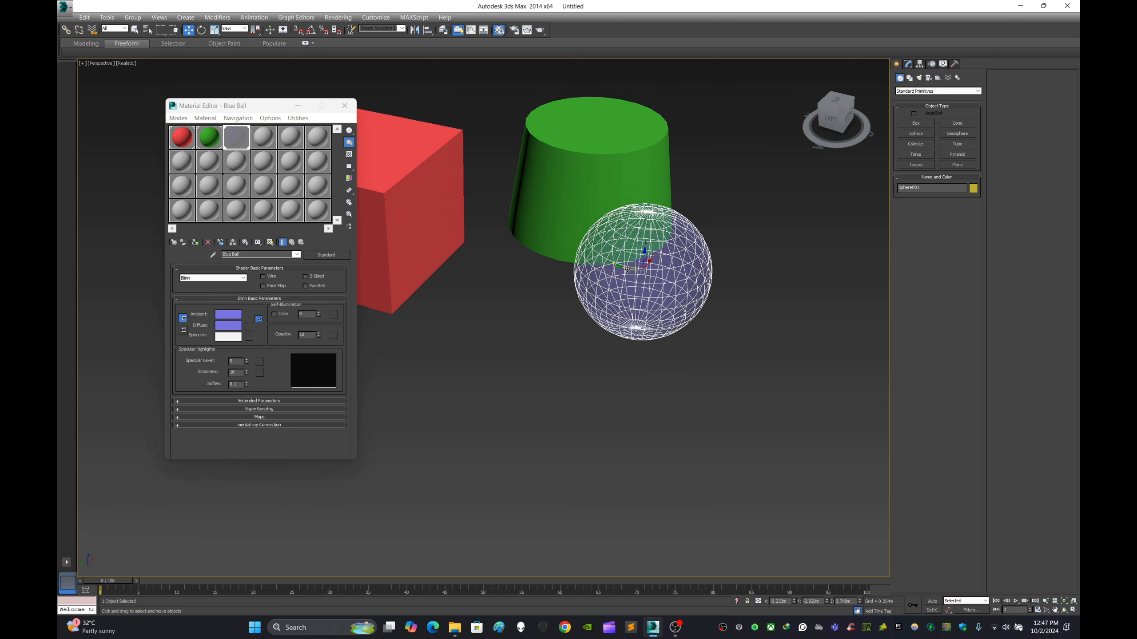
{"action": "left_click_drag", "start_coordinate": [630, 280], "coordinate": [622, 278]}
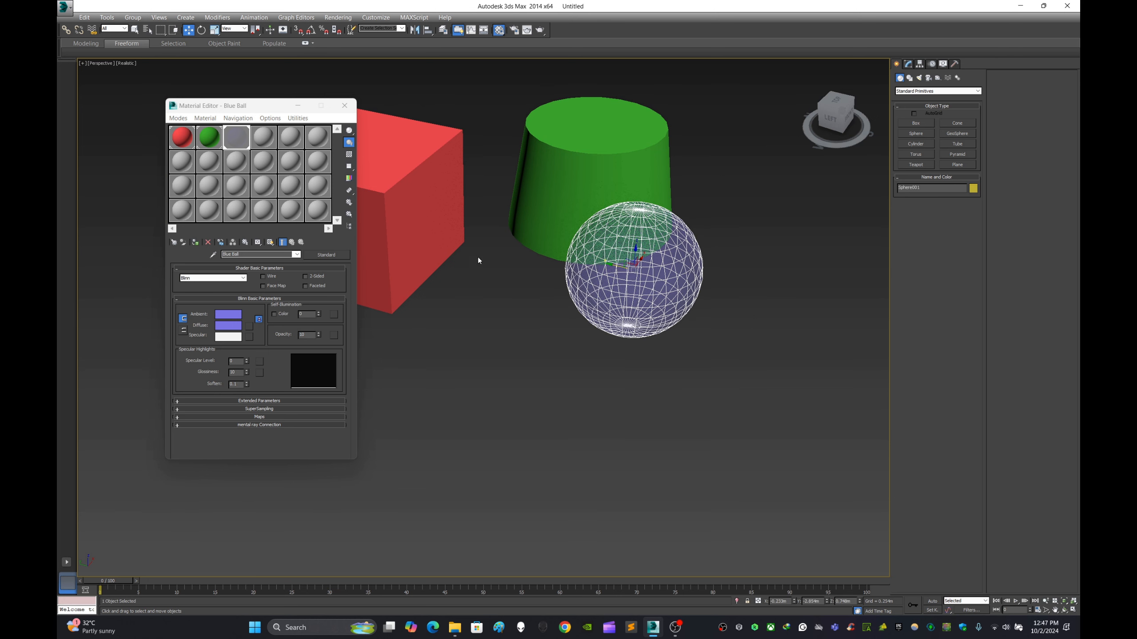
Step: Check the Blue Ball material in an enlarged preview, close the Material Editor and examine the transparent sphere in front of the cone
{"action": "double_click", "coordinate": [233, 139]}
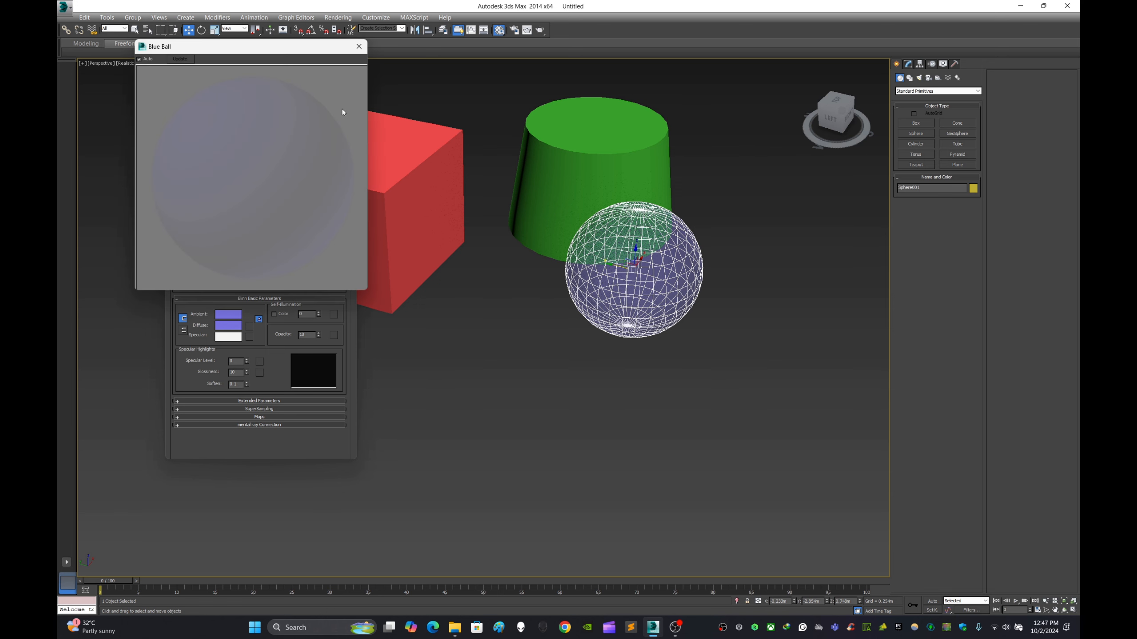
{"action": "left_click", "coordinate": [359, 46]}
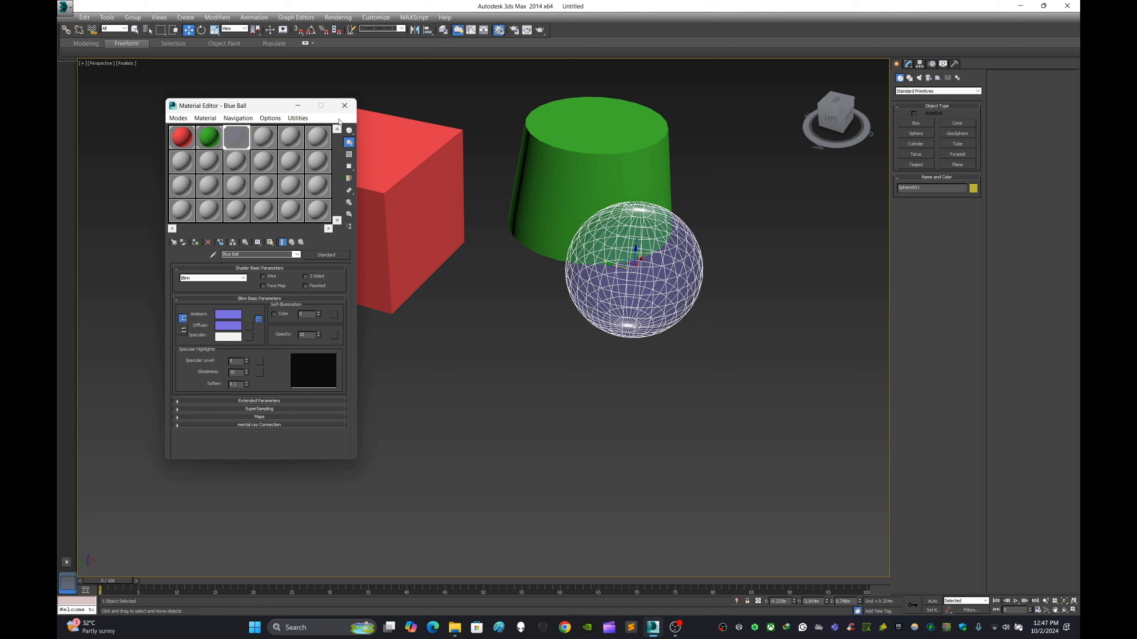
{"action": "left_click", "coordinate": [344, 105]}
{"action": "left_click", "coordinate": [678, 437]}
{"action": "mouse_move", "coordinate": [677, 437]}
{"action": "middle_mouse_down"}
{"action": "mouse_move", "coordinate": [695, 380]}
{"action": "mouse_move", "coordinate": [581, 426]}
{"action": "mouse_move", "coordinate": [541, 388]}
{"action": "mouse_move", "coordinate": [637, 412]}
{"action": "mouse_move", "coordinate": [675, 436]}
{"action": "middle_mouse_up"}
{"action": "scroll", "coordinate": [580, 426], "scroll_direction": "up", "scroll_amount": 2}
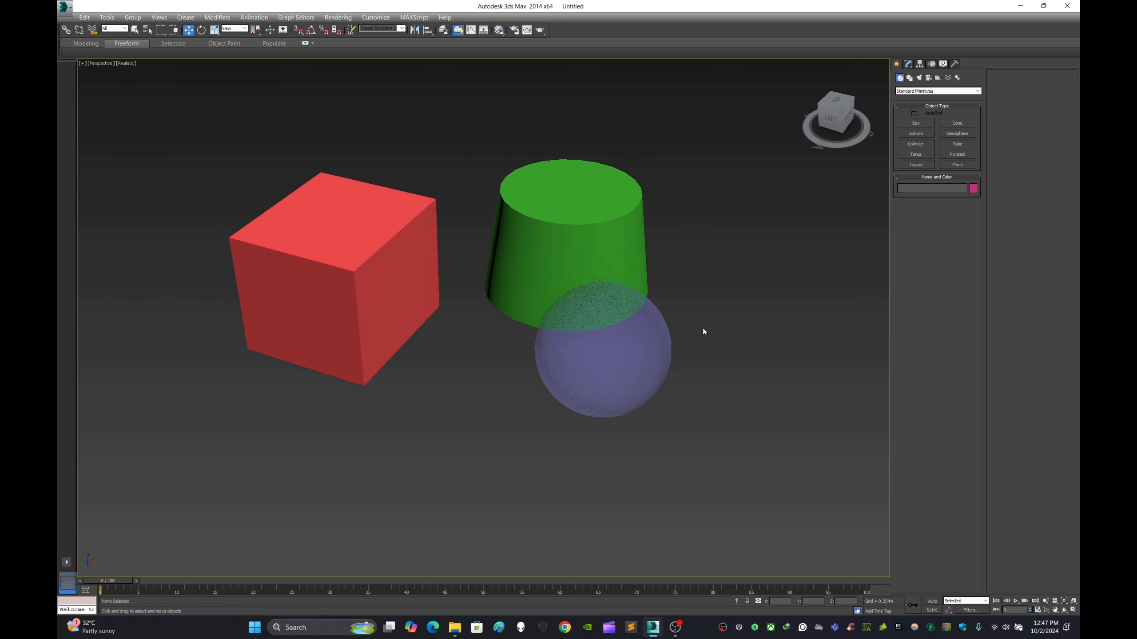
{"action": "left_click", "coordinate": [623, 351]}
{"action": "left_click", "coordinate": [692, 489]}
{"action": "middle_click_drag", "start_coordinate": [655, 377], "coordinate": [678, 384]}
Step: Select the box, set the Red Box material's opacity to 5 in the Material Editor, and close the editor
{"action": "left_click", "coordinate": [409, 297]}
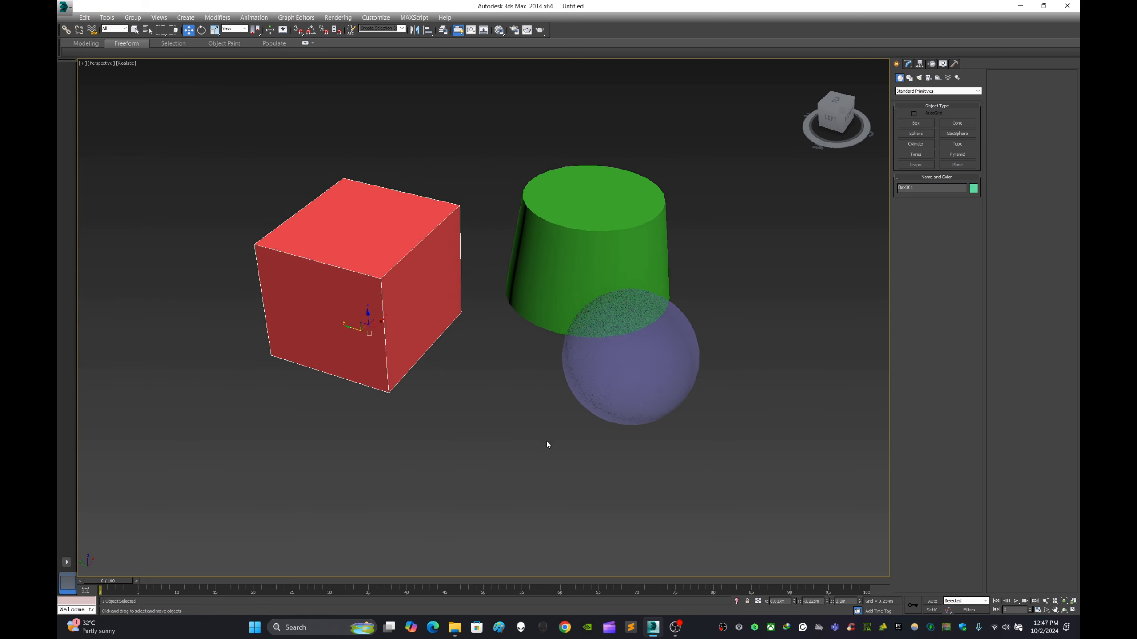
{"action": "left_click", "coordinate": [583, 266]}
{"action": "left_click", "coordinate": [403, 294]}
{"action": "key", "text": "m"}
{"action": "left_click", "coordinate": [181, 137]}
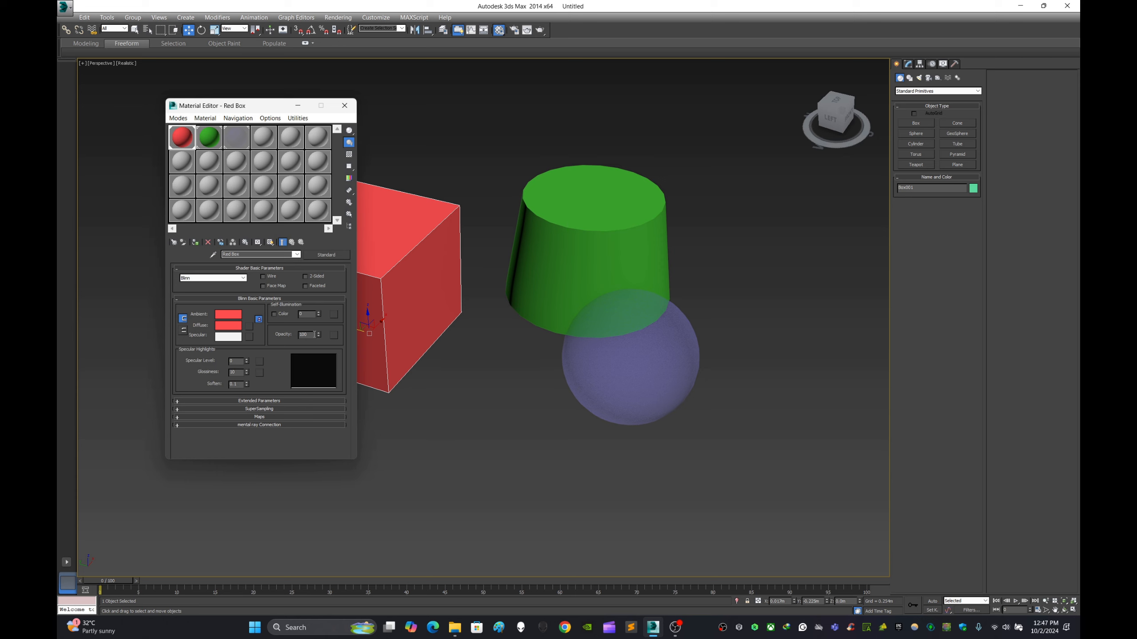
{"action": "left_click_drag", "start_coordinate": [314, 334], "coordinate": [299, 334]}
{"action": "type", "text": "5"}
{"action": "key", "text": "Return"}
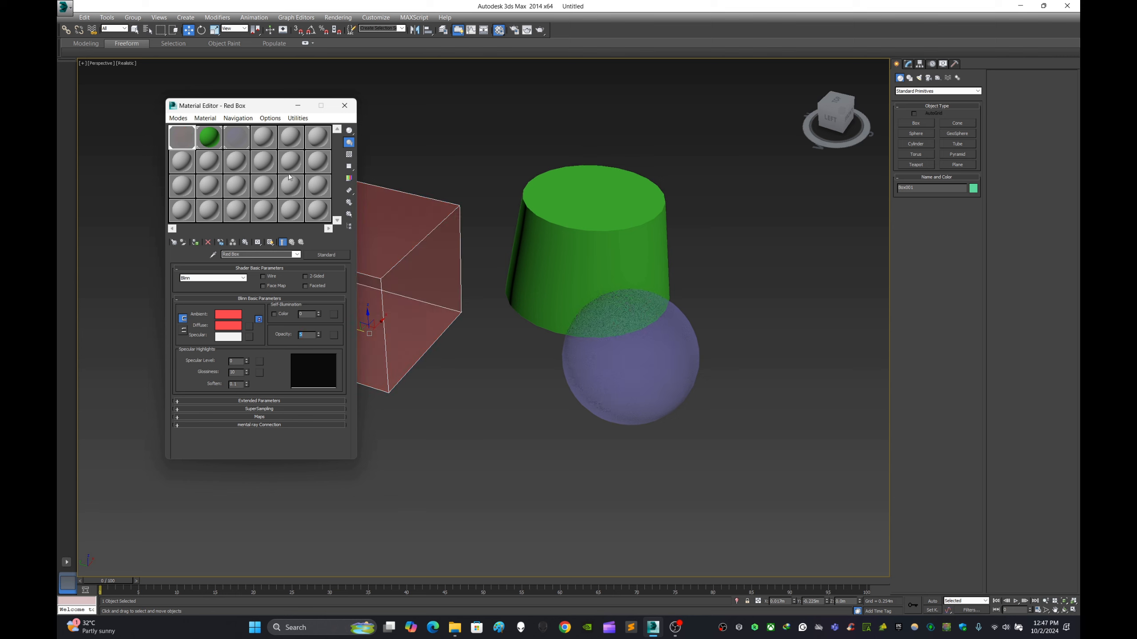
{"action": "left_click", "coordinate": [344, 105]}
{"action": "left_click", "coordinate": [443, 392]}
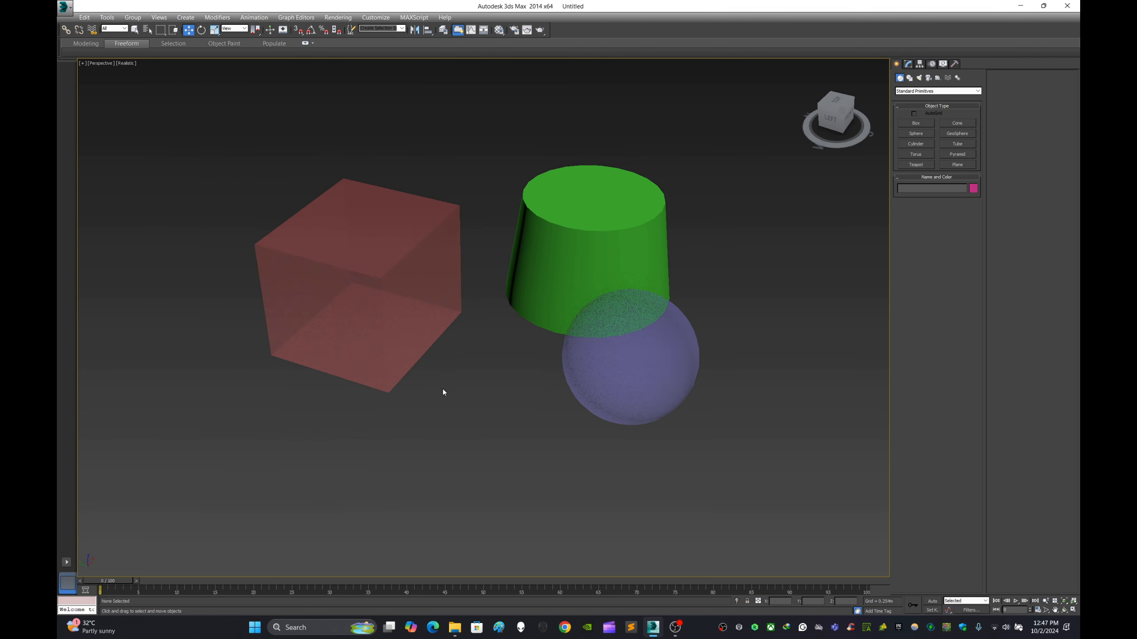
Step: Examine the transparency of the box and sphere against the cone from different viewing angles
{"action": "left_click", "coordinate": [414, 342]}
{"action": "left_click", "coordinate": [455, 416]}
{"action": "mouse_move", "coordinate": [383, 317]}
{"action": "middle_mouse_down"}
{"action": "mouse_move", "coordinate": [399, 310]}
{"action": "mouse_move", "coordinate": [393, 292]}
{"action": "mouse_move", "coordinate": [444, 300]}
{"action": "mouse_move", "coordinate": [349, 302]}
{"action": "mouse_move", "coordinate": [434, 307]}
{"action": "mouse_move", "coordinate": [380, 310]}
{"action": "middle_mouse_up"}
{"action": "left_click", "coordinate": [411, 303]}
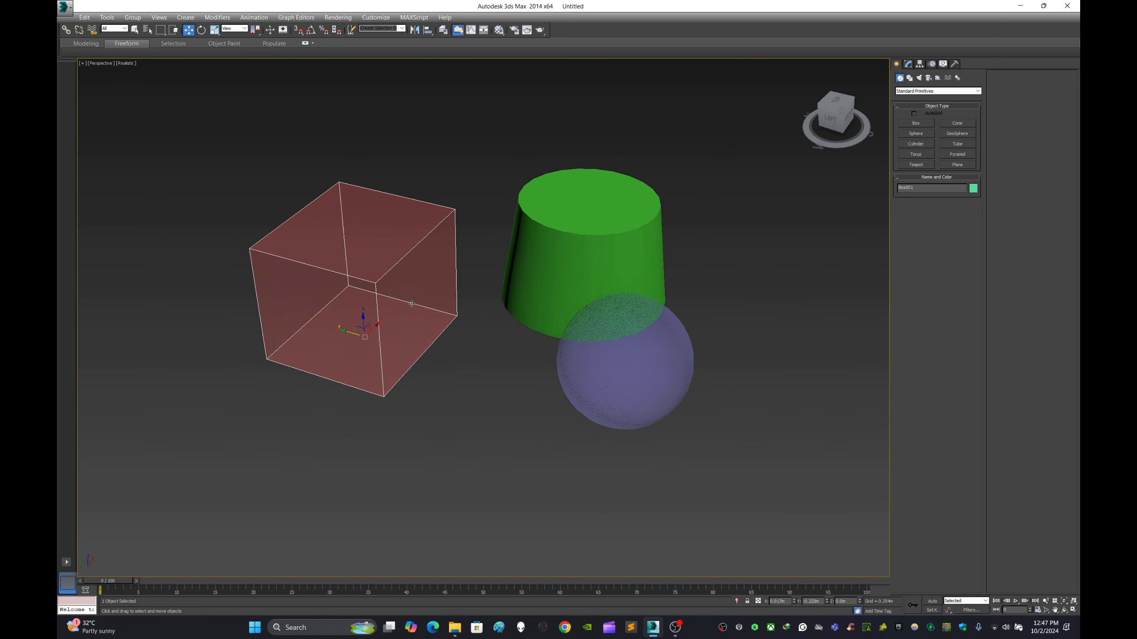
{"action": "left_click", "coordinate": [468, 398]}
{"action": "left_click", "coordinate": [421, 327]}
{"action": "left_click", "coordinate": [462, 390]}
{"action": "left_click", "coordinate": [632, 347]}
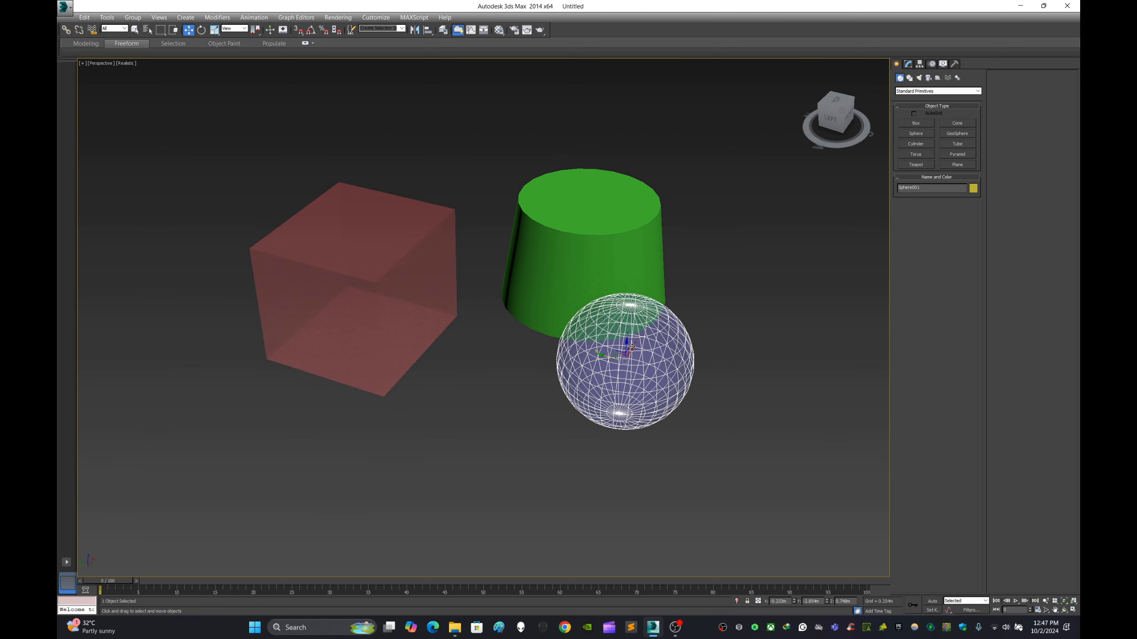
{"action": "left_click", "coordinate": [543, 421]}
{"action": "middle_click_drag", "start_coordinate": [540, 414], "coordinate": [629, 484], "text": "alt"}
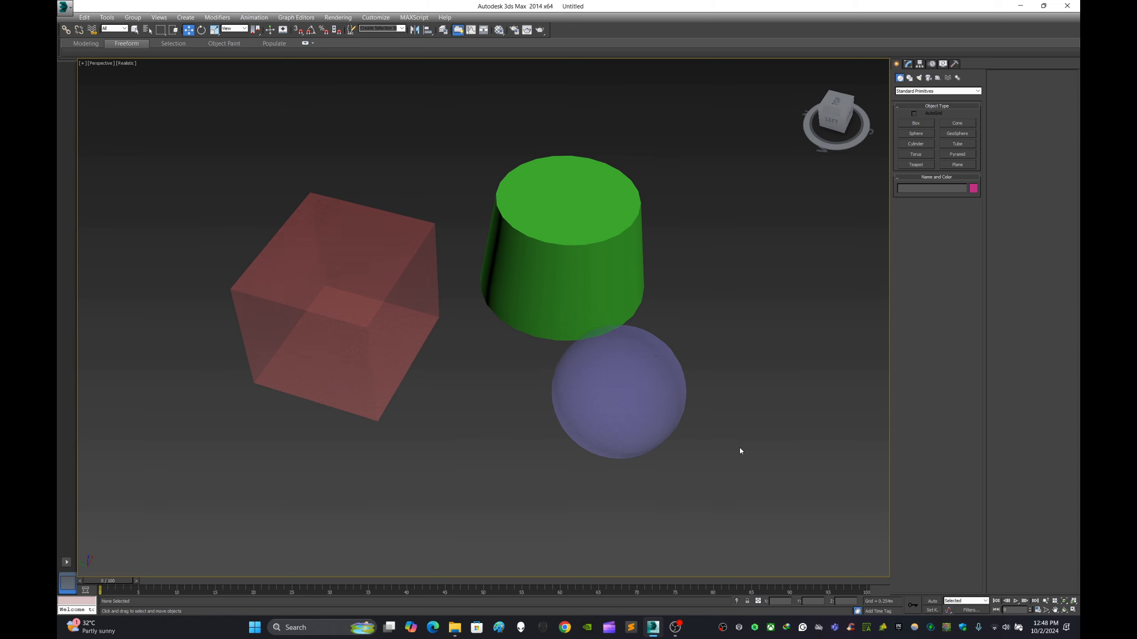
{"action": "scroll", "coordinate": [705, 444], "scroll_direction": "down", "scroll_amount": 4}
{"action": "scroll", "coordinate": [685, 437], "scroll_direction": "up", "scroll_amount": 4}
{"action": "middle_click_drag", "start_coordinate": [703, 426], "coordinate": [749, 441]}
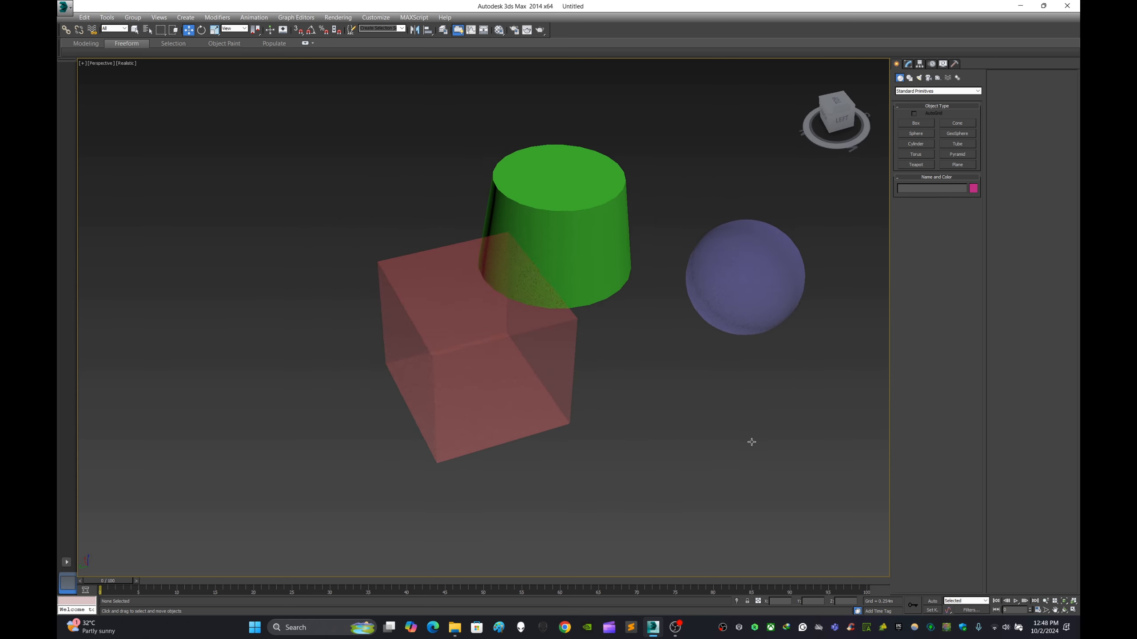
Step: With the box selected, raise the Red Box material's opacity to 100, and vary the Blue Ball material's opacity down to near zero
{"action": "left_click", "coordinate": [771, 297]}
{"action": "left_click", "coordinate": [559, 385]}
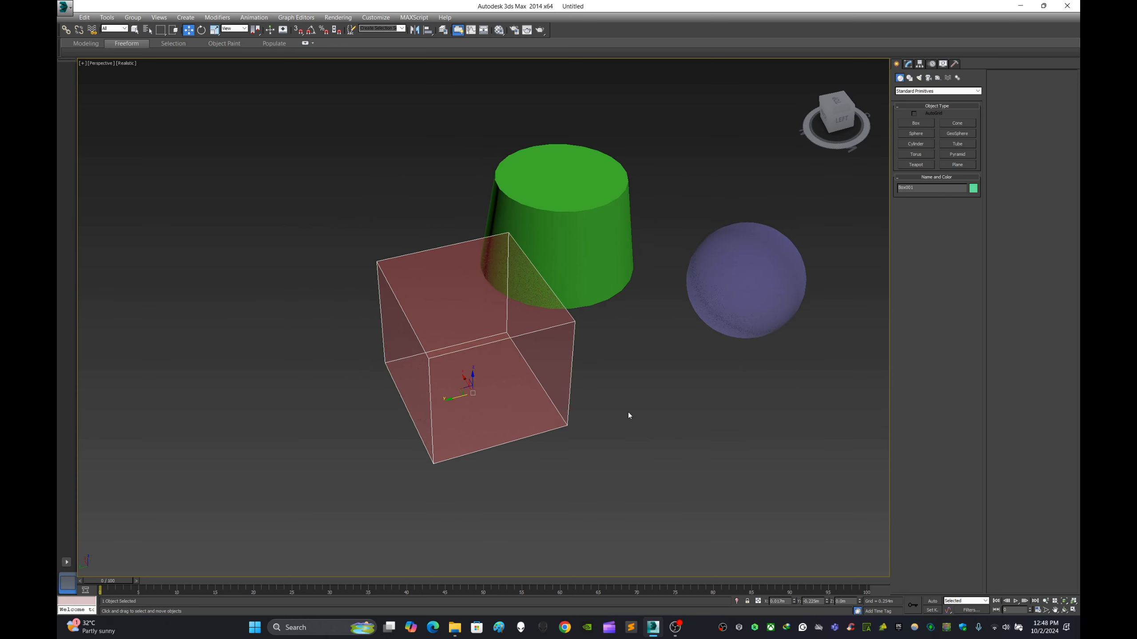
{"action": "key", "text": "m"}
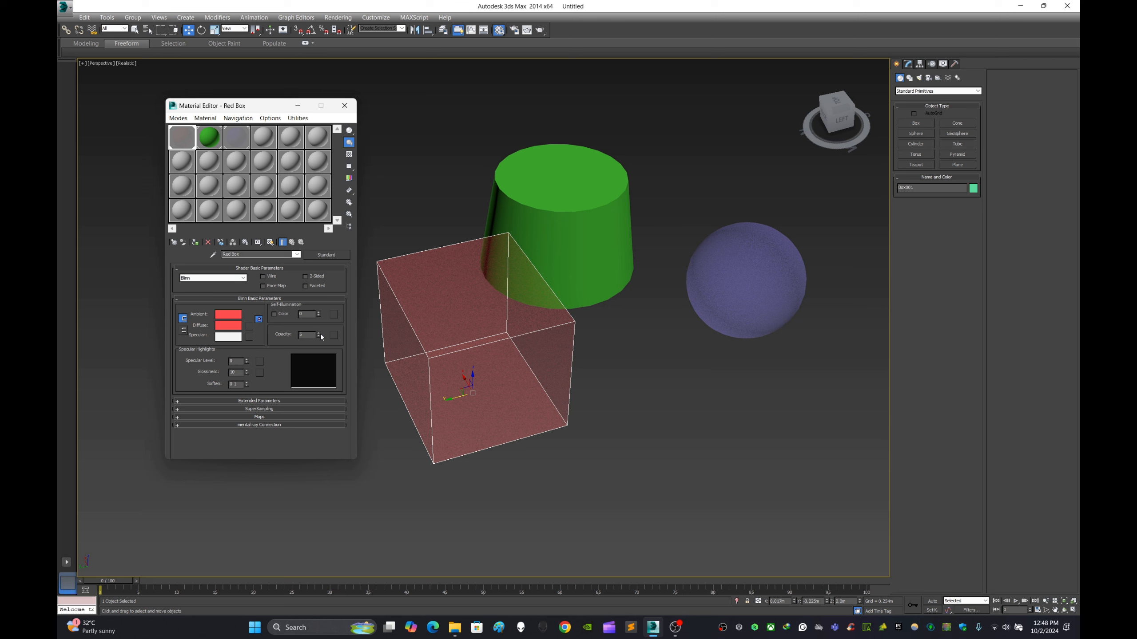
{"action": "left_click_drag", "start_coordinate": [320, 327], "coordinate": [349, 246]}
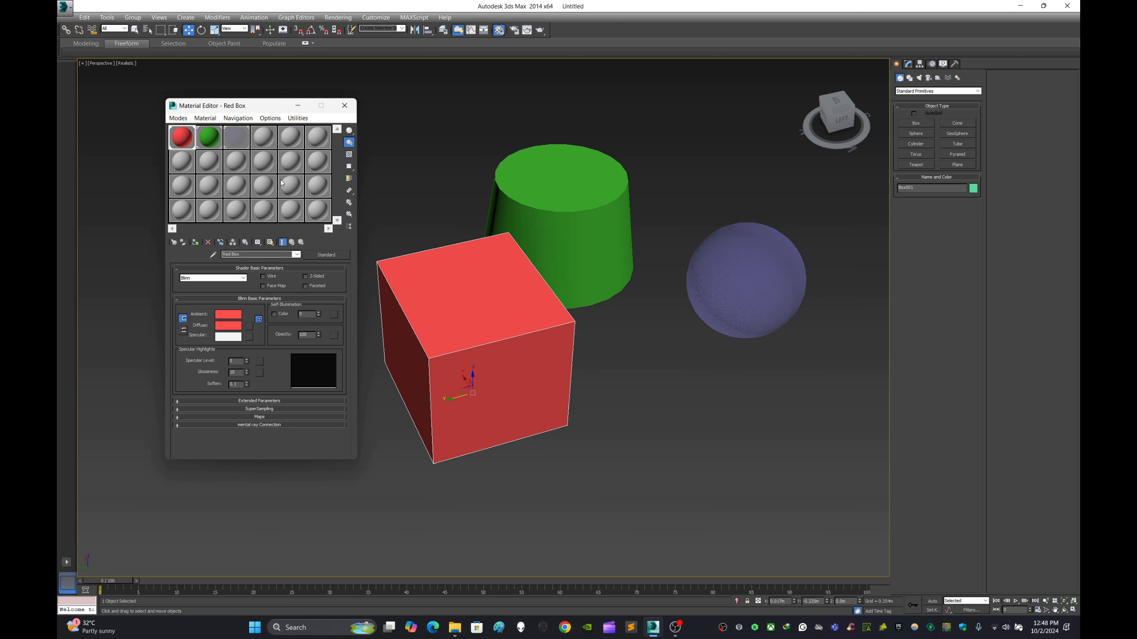
{"action": "left_click", "coordinate": [237, 141]}
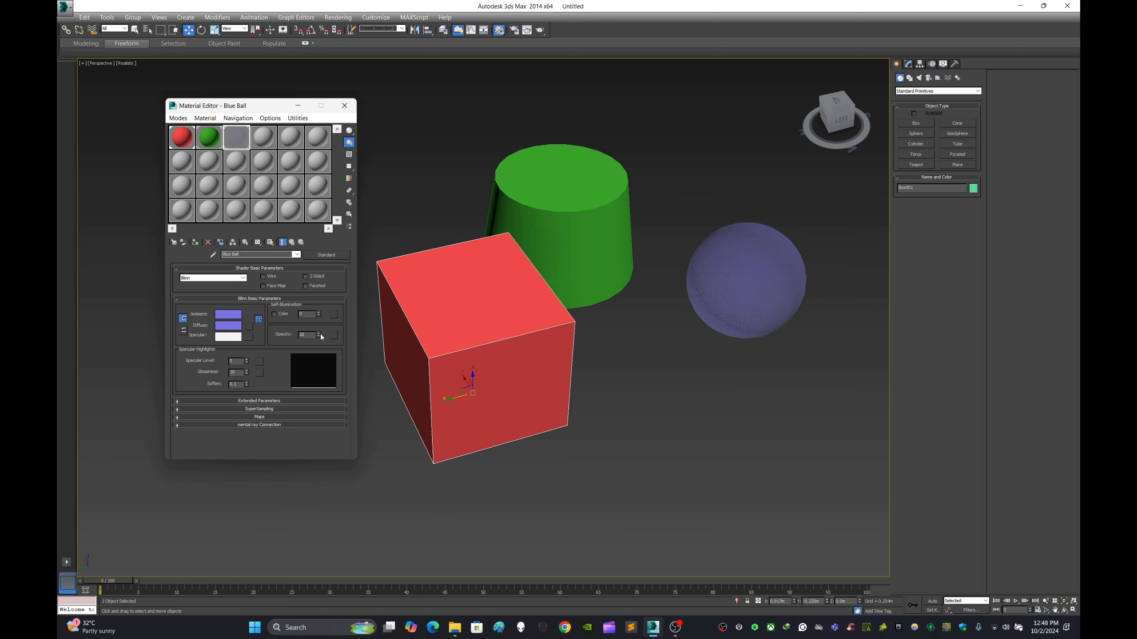
{"action": "mouse_move", "coordinate": [320, 332]}
{"action": "left_mouse_down"}
{"action": "mouse_move", "coordinate": [327, 275]}
{"action": "mouse_move", "coordinate": [310, 340]}
{"action": "left_mouse_up"}
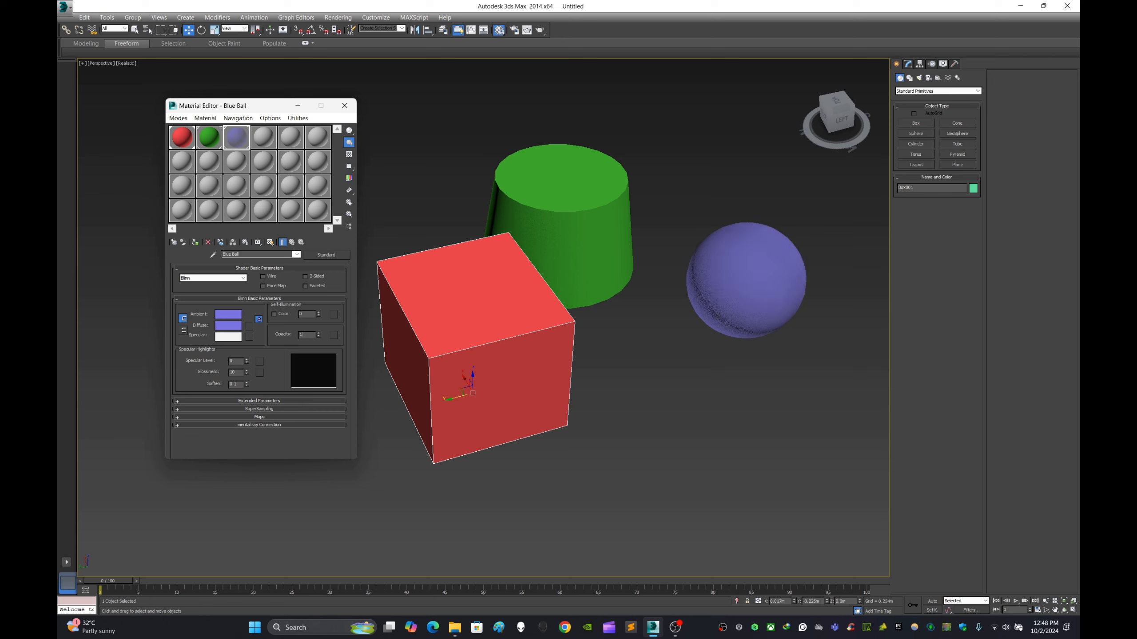
Step: Set the Red Box material's opacity to 10
{"action": "left_click", "coordinate": [181, 146]}
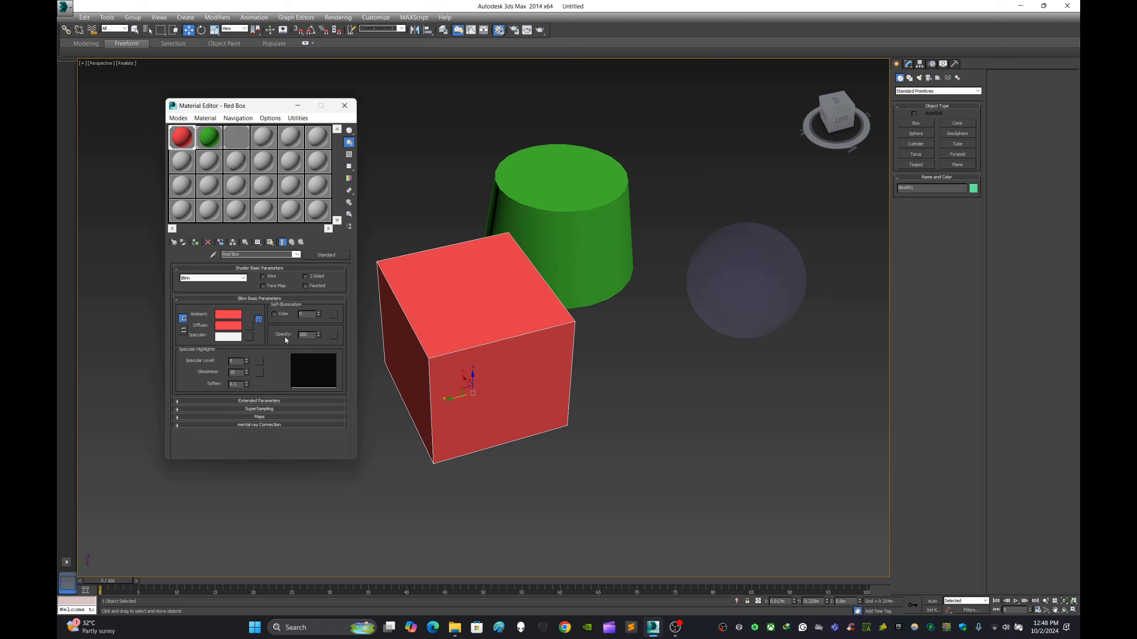
{"action": "left_click_drag", "start_coordinate": [308, 335], "coordinate": [287, 329]}
{"action": "type", "text": "10"}
{"action": "key", "text": "Return"}
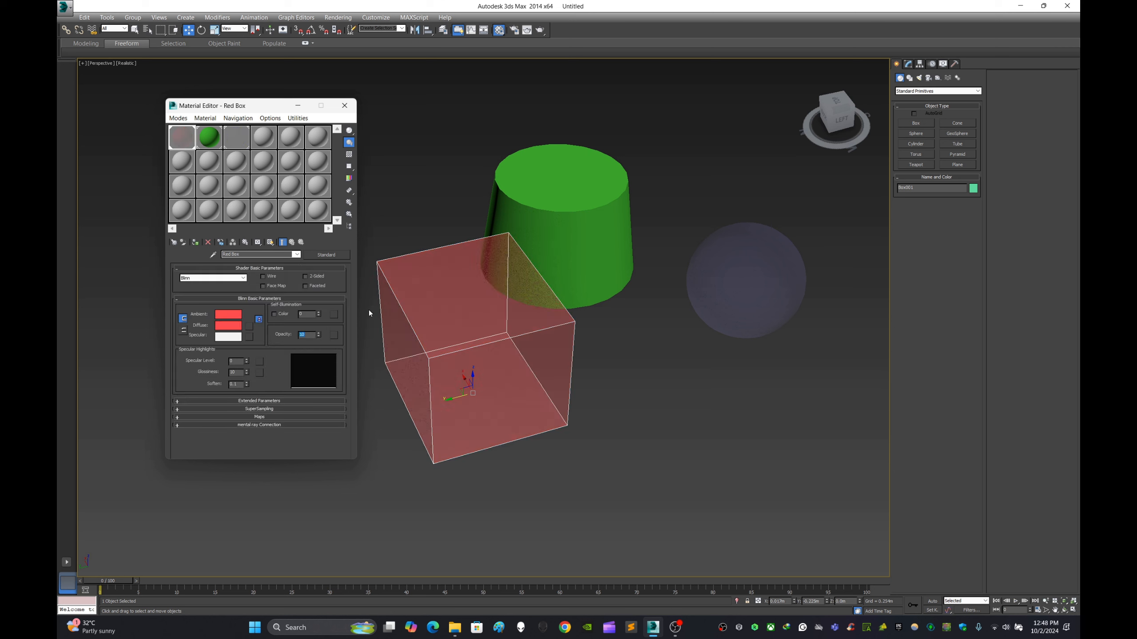
Step: Set the Blue Ball material's opacity to 50
{"action": "left_click", "coordinate": [236, 137]}
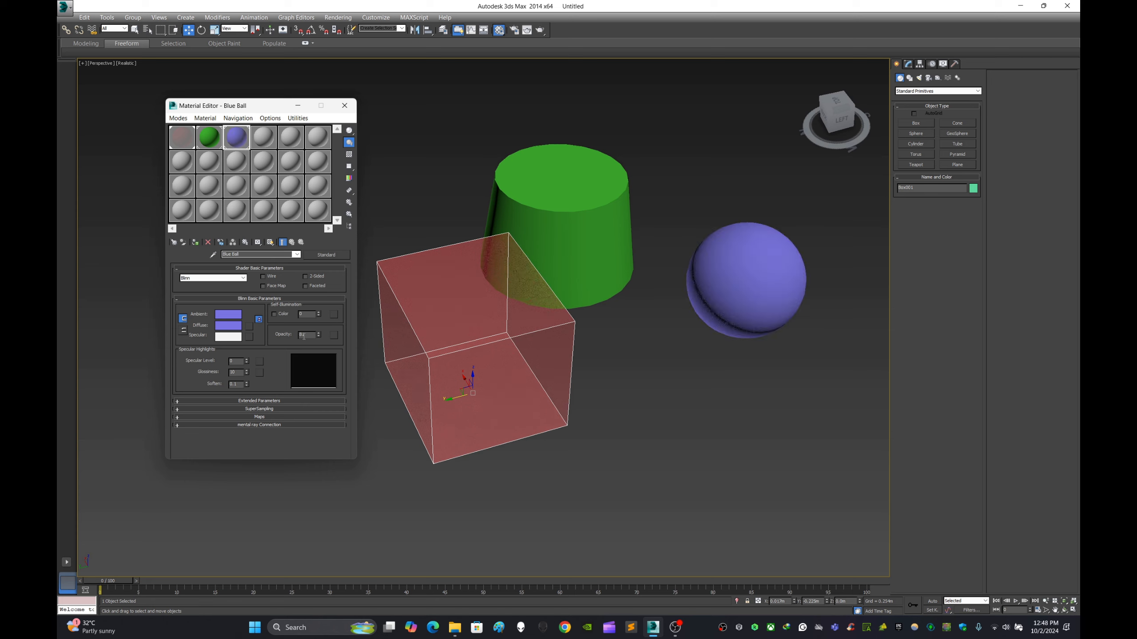
{"action": "left_click_drag", "start_coordinate": [307, 336], "coordinate": [281, 330]}
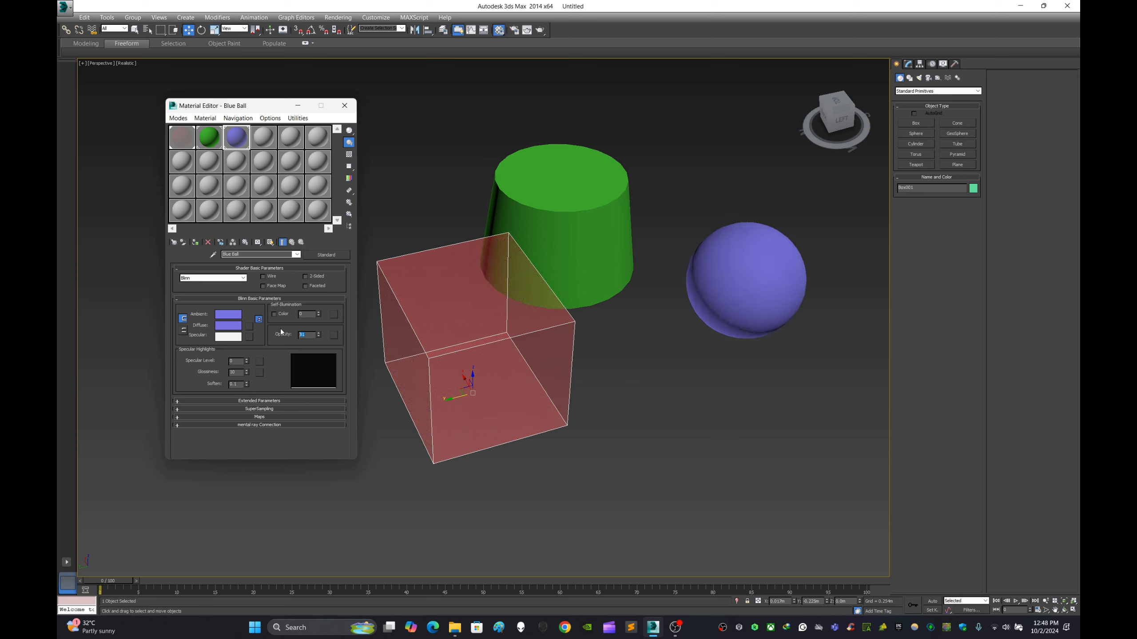
{"action": "type", "text": "50"}
{"action": "key", "text": "Return"}
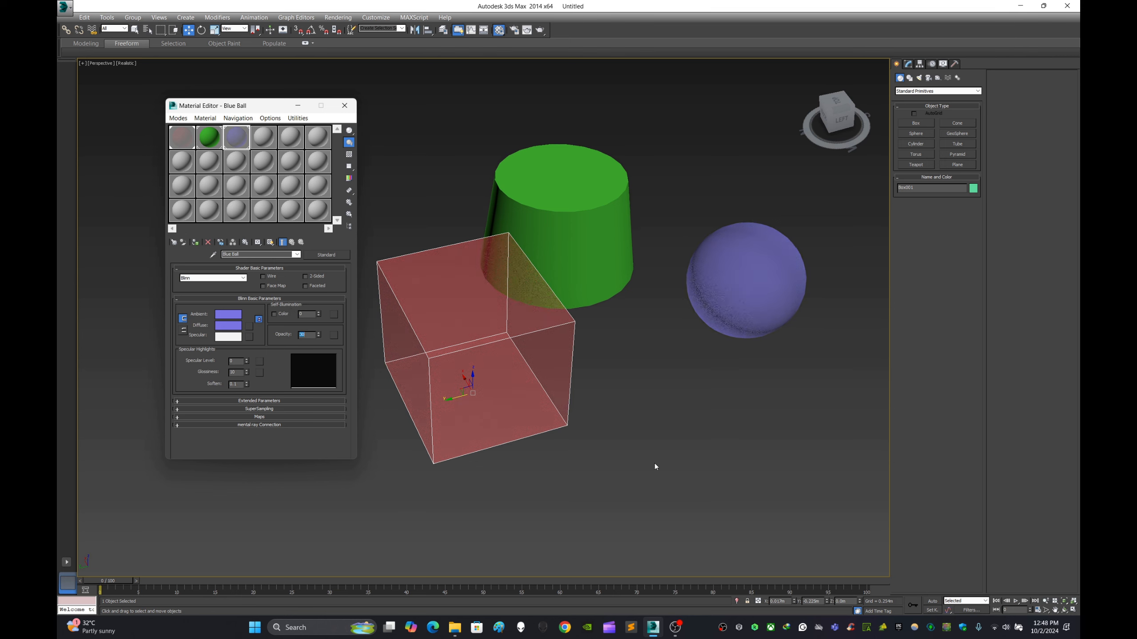
Step: Raise the Blue Ball material's Specular Level for a broad, strong highlight and examine the effect on the sphere up close
{"action": "middle_click_drag", "start_coordinate": [655, 464], "coordinate": [579, 354]}
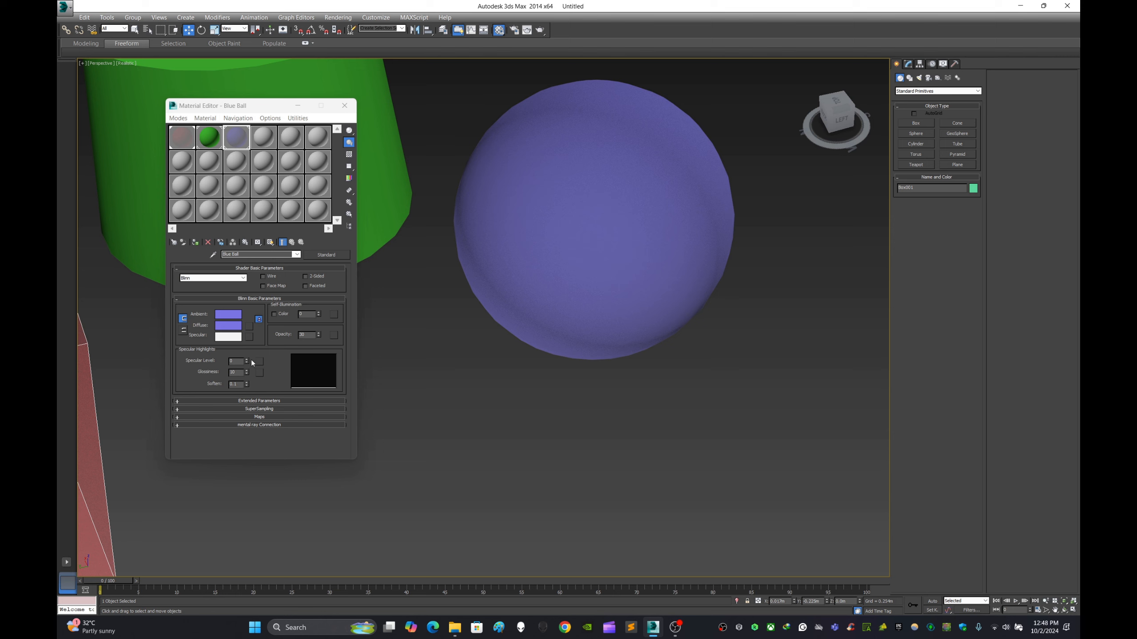
{"action": "left_click_drag", "start_coordinate": [248, 362], "coordinate": [245, 326]}
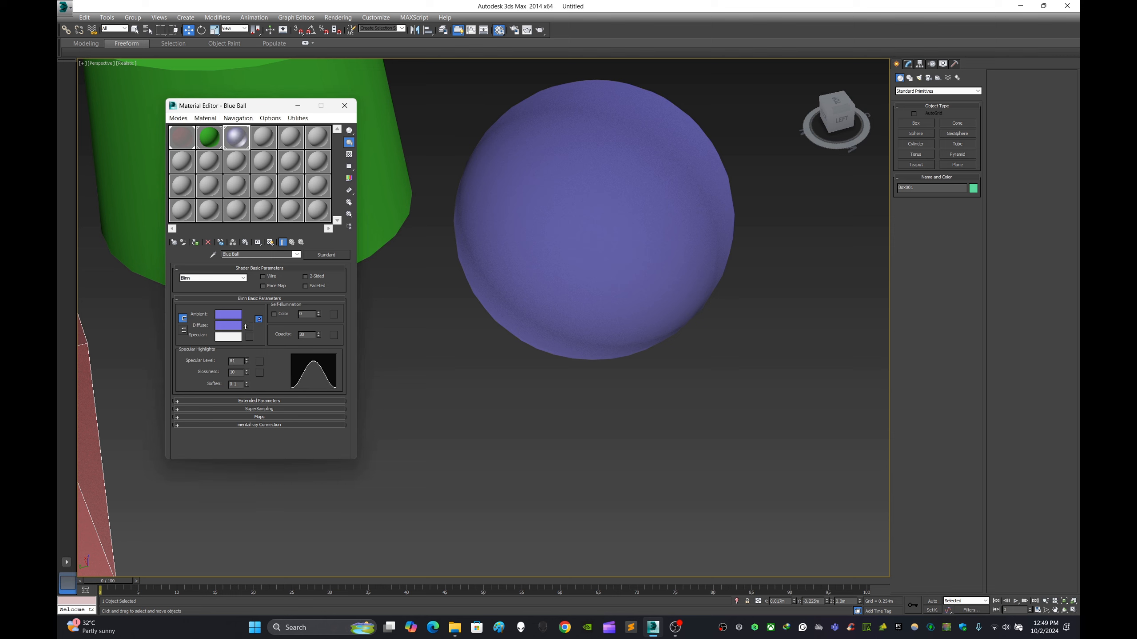
{"action": "left_click", "coordinate": [617, 453]}
{"action": "scroll", "coordinate": [577, 428], "scroll_direction": "down", "scroll_amount": 3}
{"action": "scroll", "coordinate": [538, 405], "scroll_direction": "down", "scroll_amount": 2}
{"action": "scroll", "coordinate": [542, 361], "scroll_direction": "up", "scroll_amount": 5}
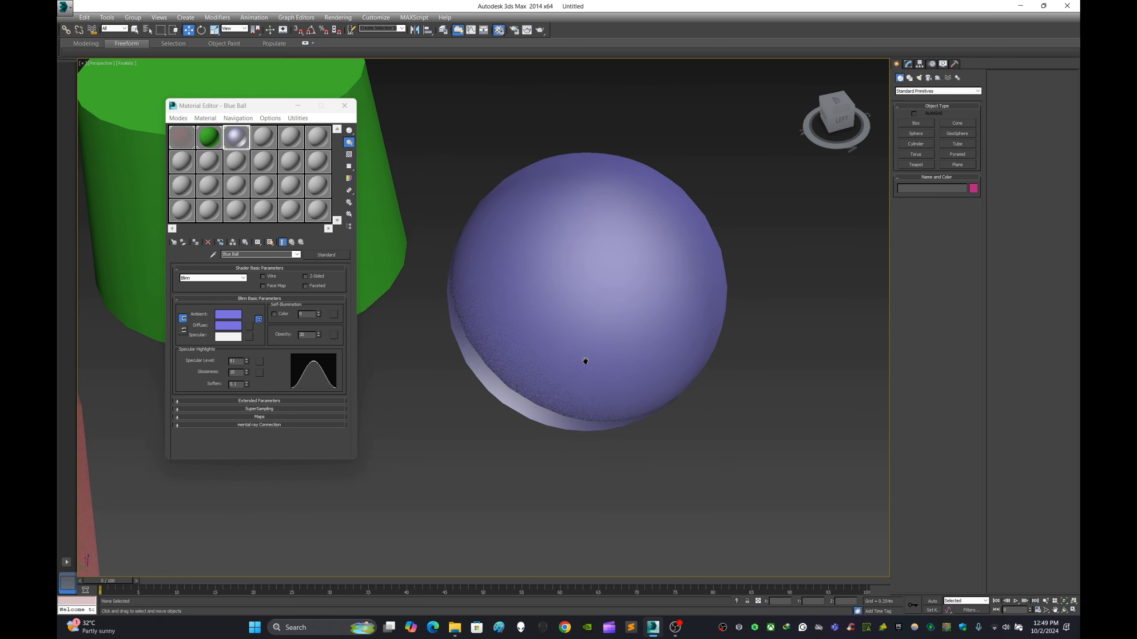
{"action": "scroll", "coordinate": [588, 361], "scroll_direction": "down", "scroll_amount": 2}
{"action": "middle_click_drag", "start_coordinate": [647, 335], "coordinate": [377, 361], "text": "alt"}
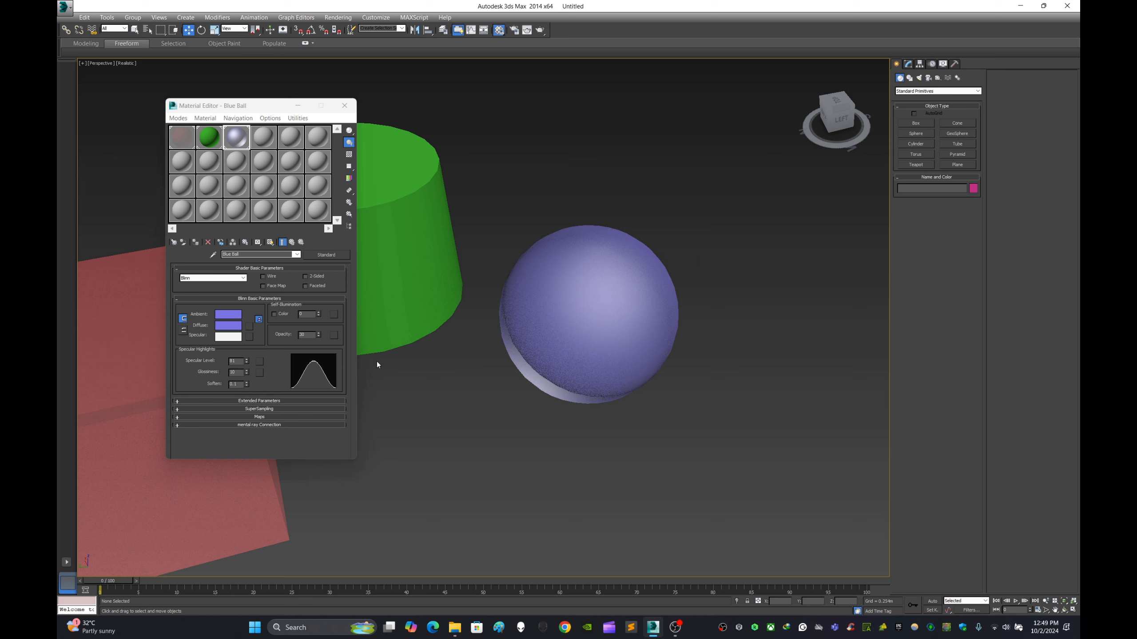
Step: Reset the Blue Ball material's Specular Level to 0 and raise it again to a strong highlight
{"action": "double_click", "coordinate": [231, 361]}
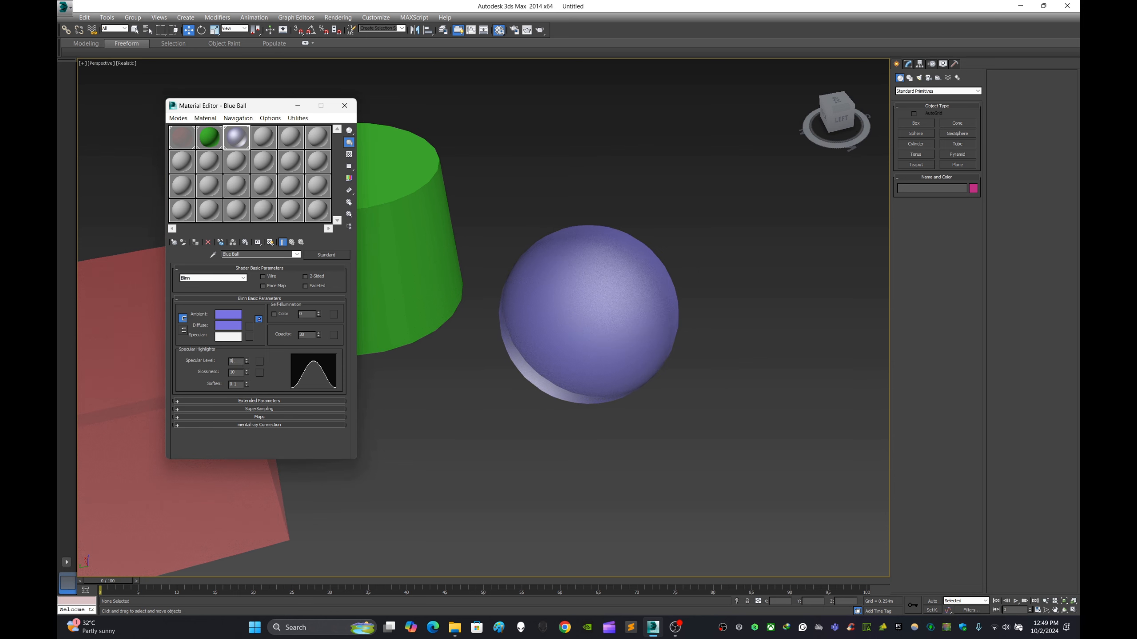
{"action": "key", "text": "Return"}
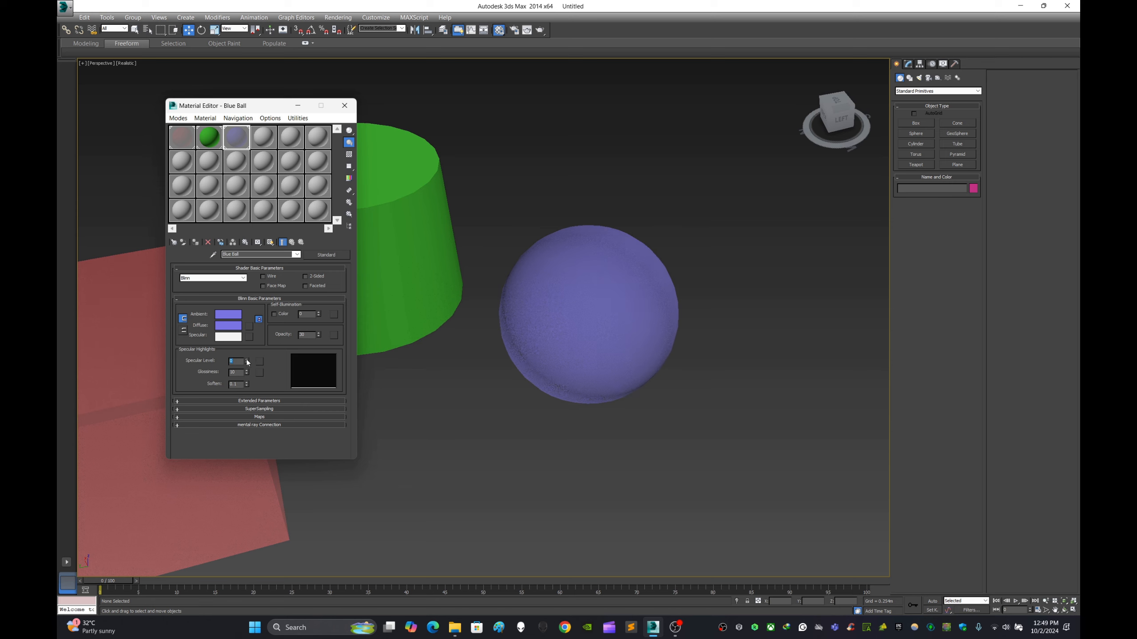
{"action": "left_click_drag", "start_coordinate": [247, 362], "coordinate": [246, 333]}
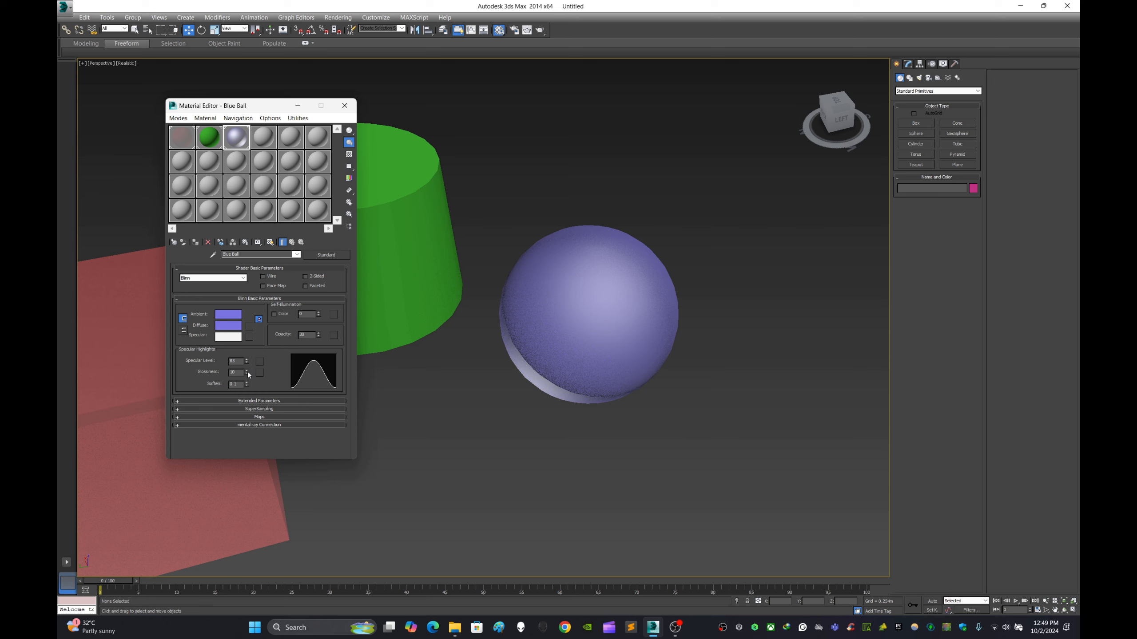
Step: Raise the Blue Ball material's Glossiness to 100 and reduce it to about 64 for a small, sharp highlight
{"action": "left_click_drag", "start_coordinate": [247, 372], "coordinate": [243, 329]}
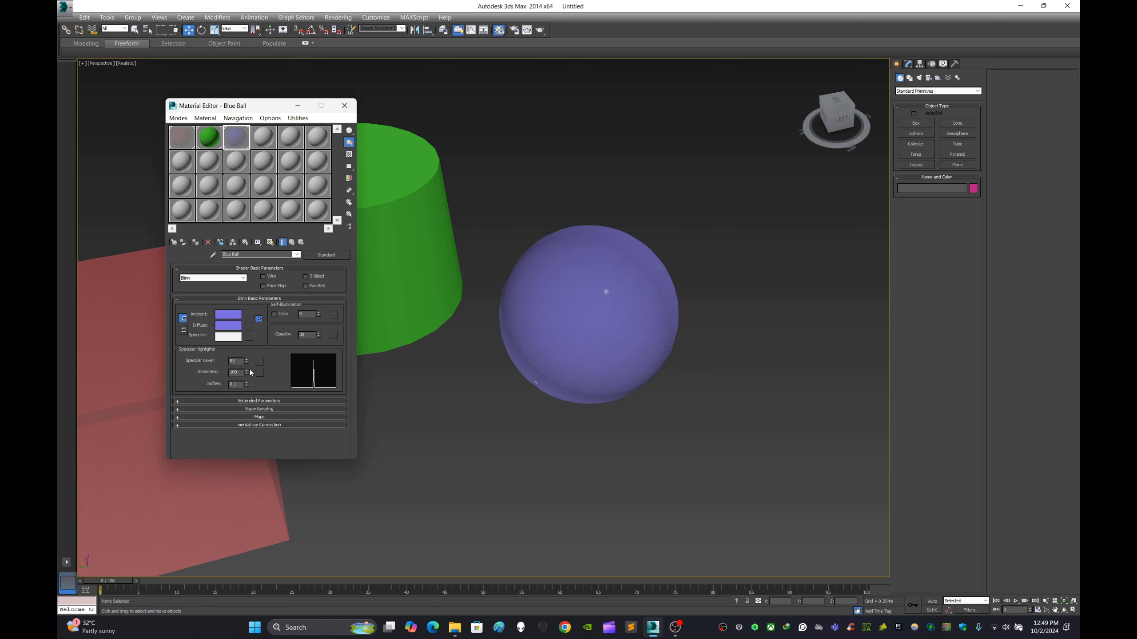
{"action": "left_click_drag", "start_coordinate": [247, 371], "coordinate": [248, 383]}
{"action": "scroll", "coordinate": [547, 410], "scroll_direction": "down", "scroll_amount": 4}
{"action": "scroll", "coordinate": [567, 382], "scroll_direction": "up", "scroll_amount": 4}
Step: Examine the sphere's highlight and transparency with and without selection, including from an angle where it overlaps the cone
{"action": "left_click", "coordinate": [567, 381]}
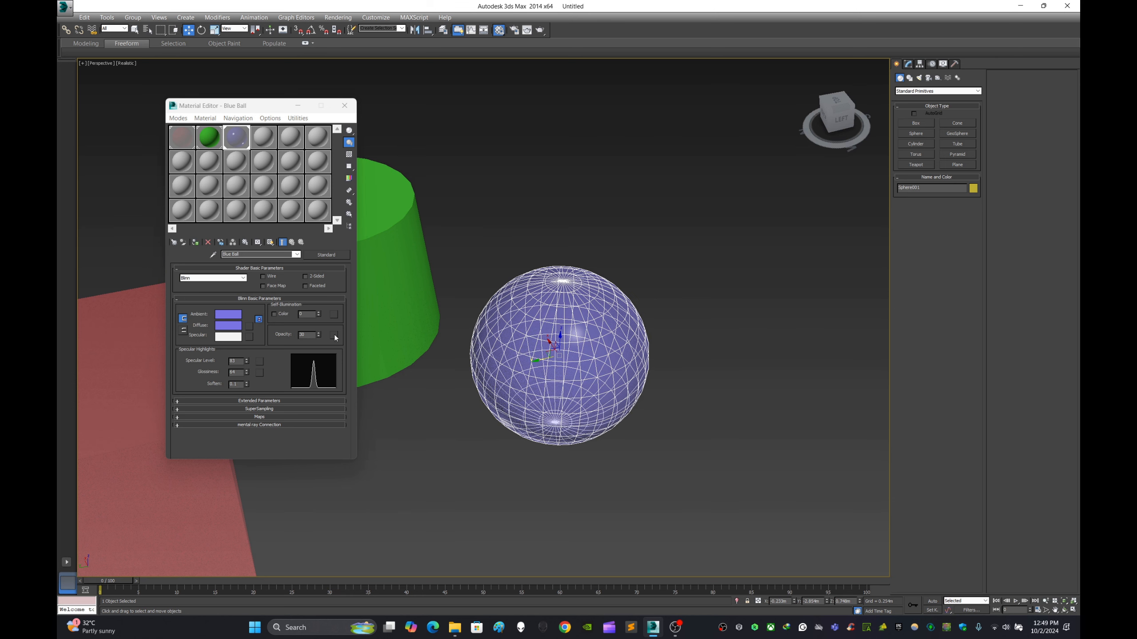
{"action": "scroll", "coordinate": [493, 349], "scroll_direction": "down", "scroll_amount": 2}
{"action": "left_click", "coordinate": [500, 437]}
{"action": "scroll", "coordinate": [523, 371], "scroll_direction": "up", "scroll_amount": 3}
{"action": "left_click", "coordinate": [534, 360]}
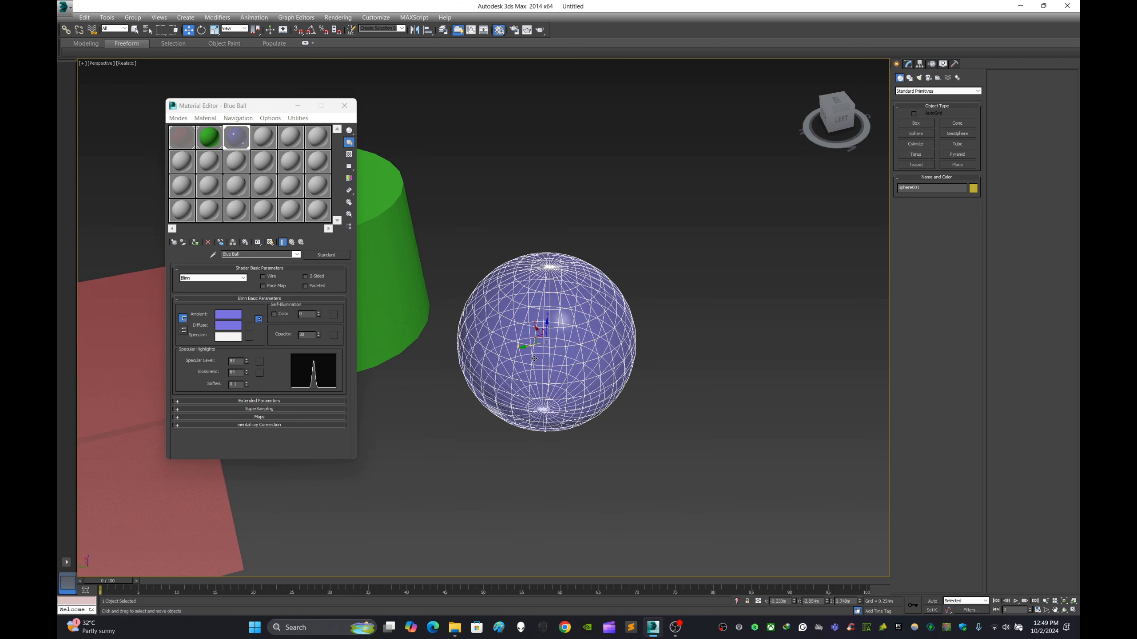
{"action": "left_click", "coordinate": [533, 441]}
{"action": "middle_click_drag", "start_coordinate": [605, 378], "coordinate": [582, 396], "text": "alt"}
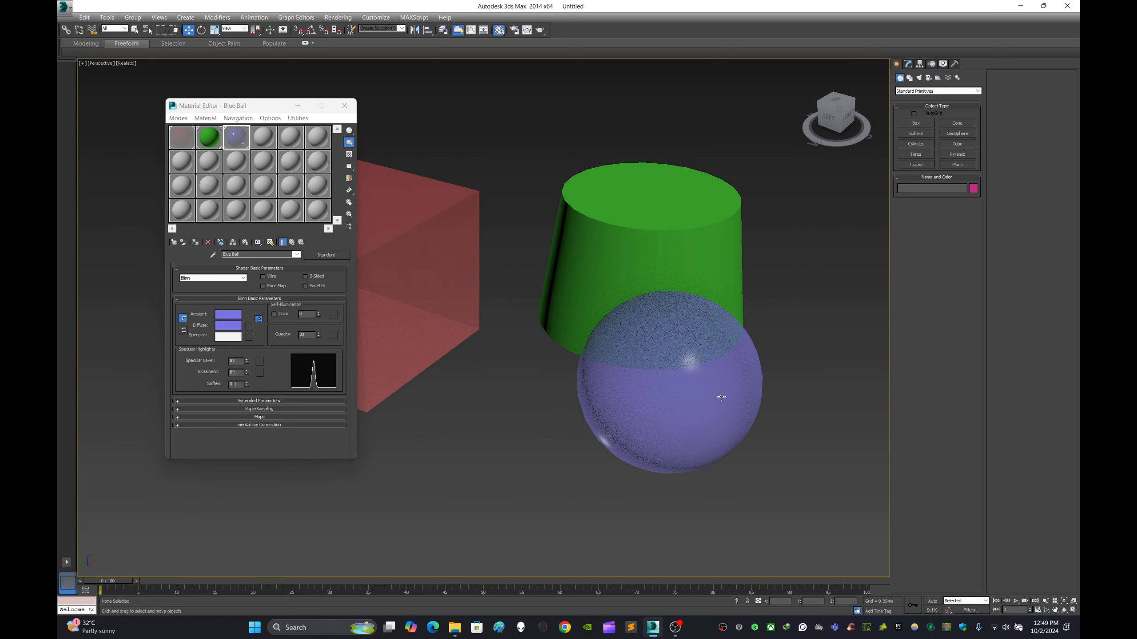
Step: Select the sphere, raise the Blue Ball material's opacity to 100, and deselect it to check the solid glossy look
{"action": "left_click", "coordinate": [581, 397]}
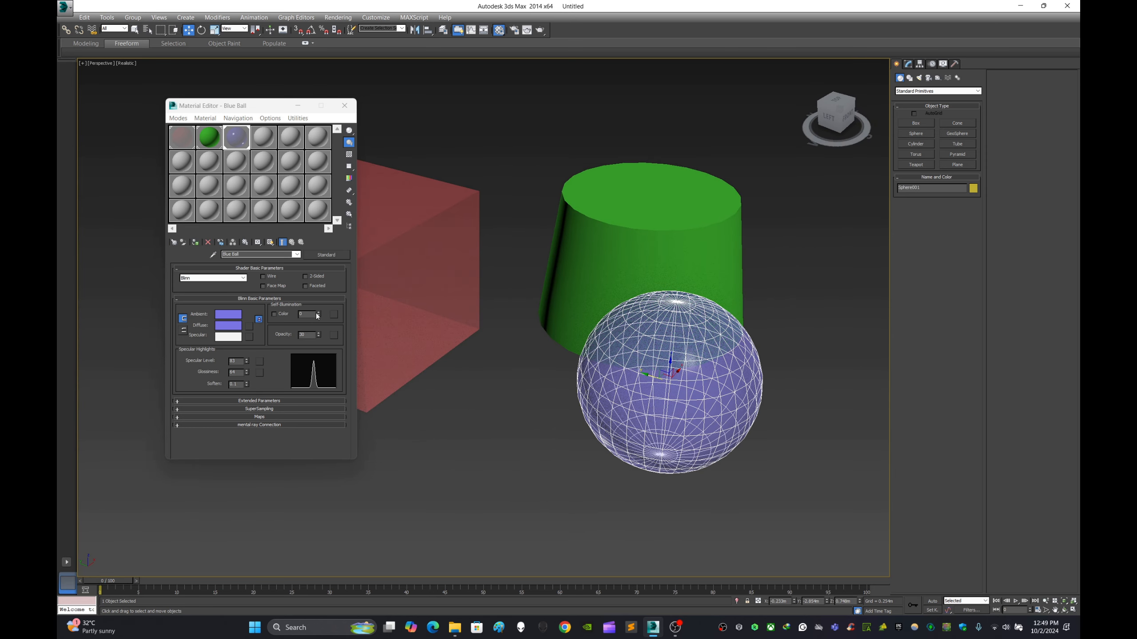
{"action": "left_click_drag", "start_coordinate": [320, 337], "coordinate": [319, 309]}
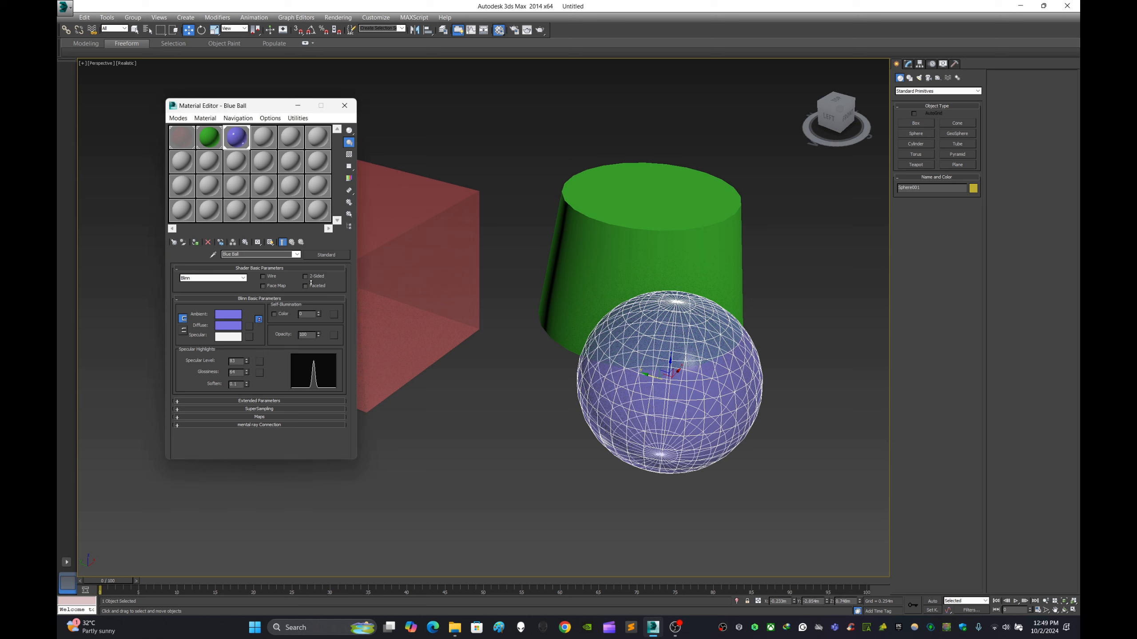
{"action": "left_click", "coordinate": [642, 499]}
{"action": "scroll", "coordinate": [638, 496], "scroll_direction": "down", "scroll_amount": 3}
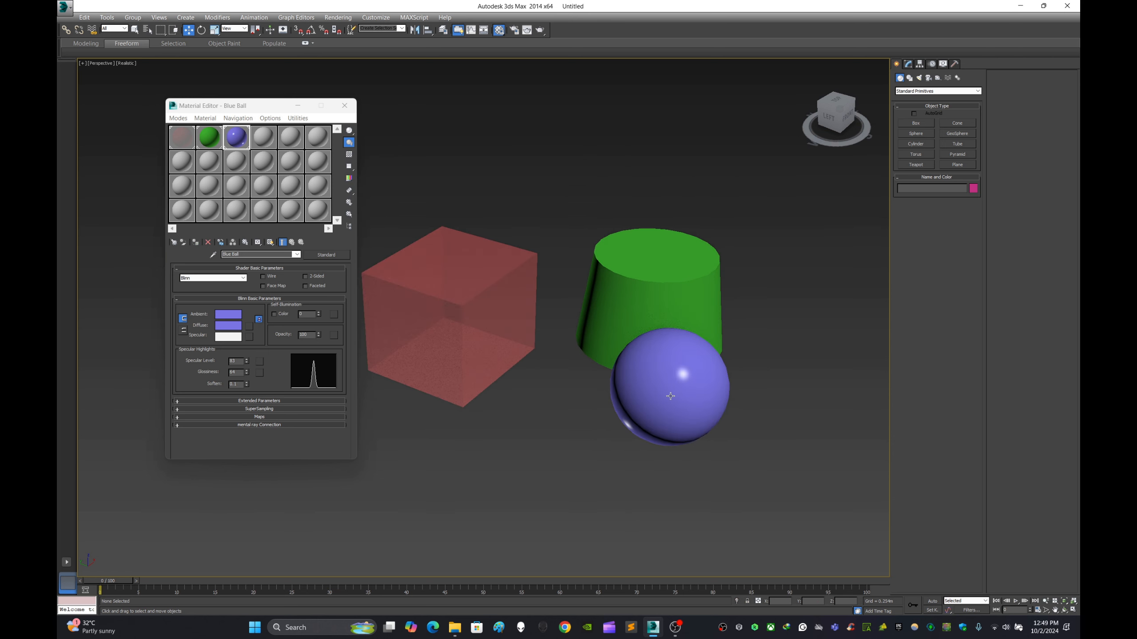
Step: Inspect the solid sphere's highlight close up and from several angles, and close the Material Editor
{"action": "middle_click_drag", "start_coordinate": [637, 495], "coordinate": [676, 356], "text": "alt"}
{"action": "scroll", "coordinate": [647, 379], "scroll_direction": "up", "scroll_amount": 4}
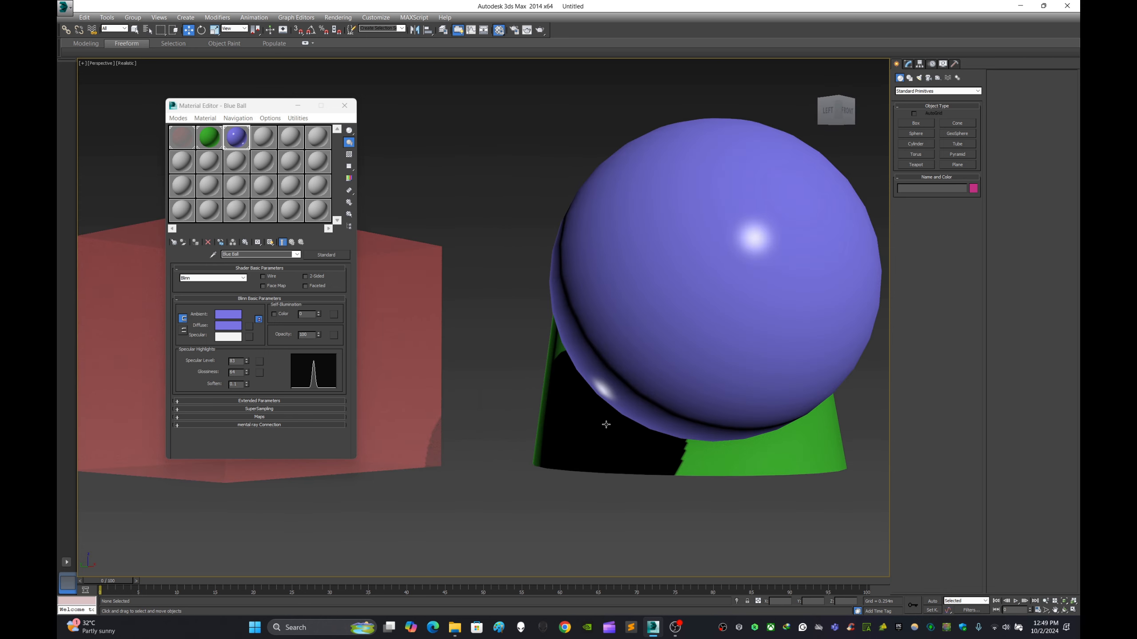
{"action": "scroll", "coordinate": [586, 400], "scroll_direction": "down", "scroll_amount": 2}
{"action": "middle_click_drag", "start_coordinate": [587, 400], "coordinate": [661, 436], "text": "alt"}
{"action": "scroll", "coordinate": [632, 430], "scroll_direction": "down", "scroll_amount": 4}
{"action": "scroll", "coordinate": [632, 434], "scroll_direction": "up", "scroll_amount": 2}
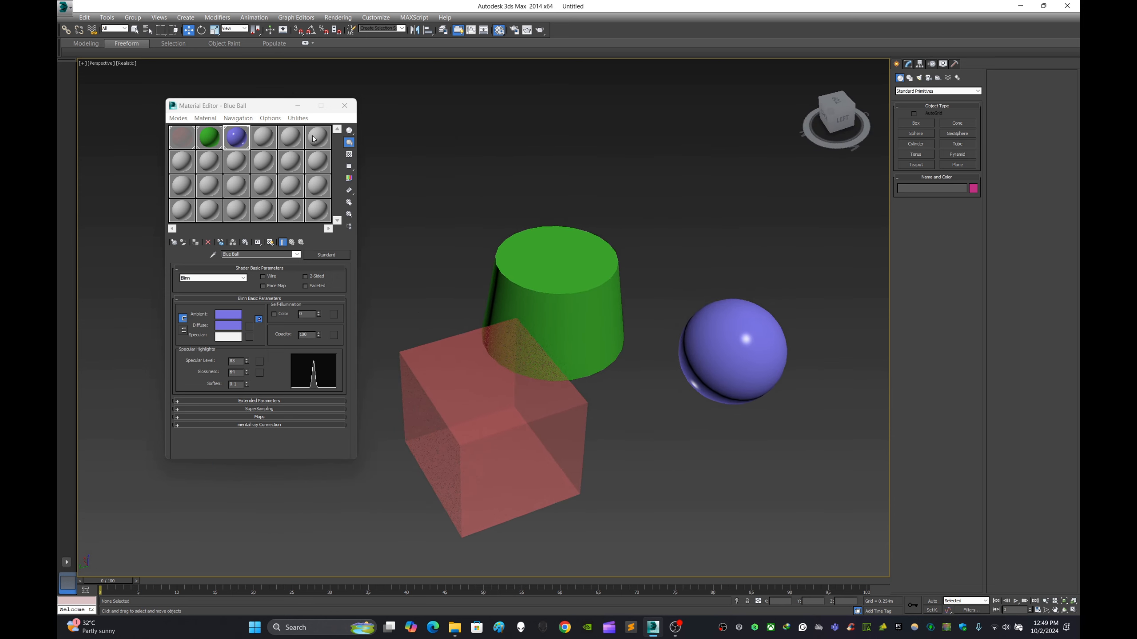
{"action": "left_click", "coordinate": [344, 105]}
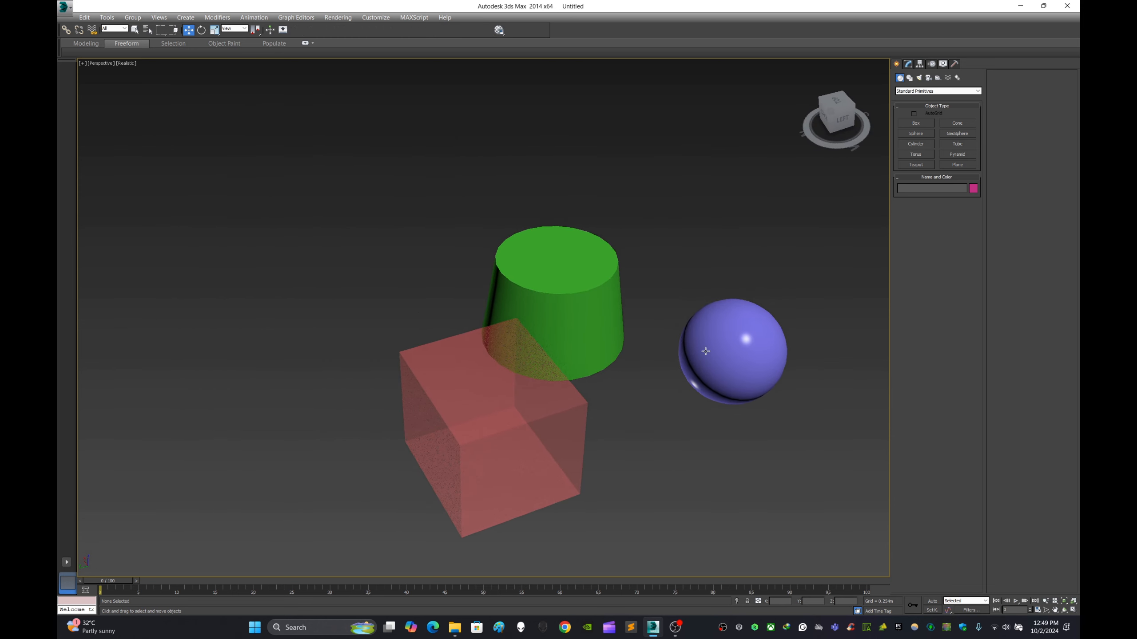
Step: Examine the finished red box, green cone and blue sphere together from different distances and angles
{"action": "middle_click_drag", "start_coordinate": [716, 418], "coordinate": [677, 407]}
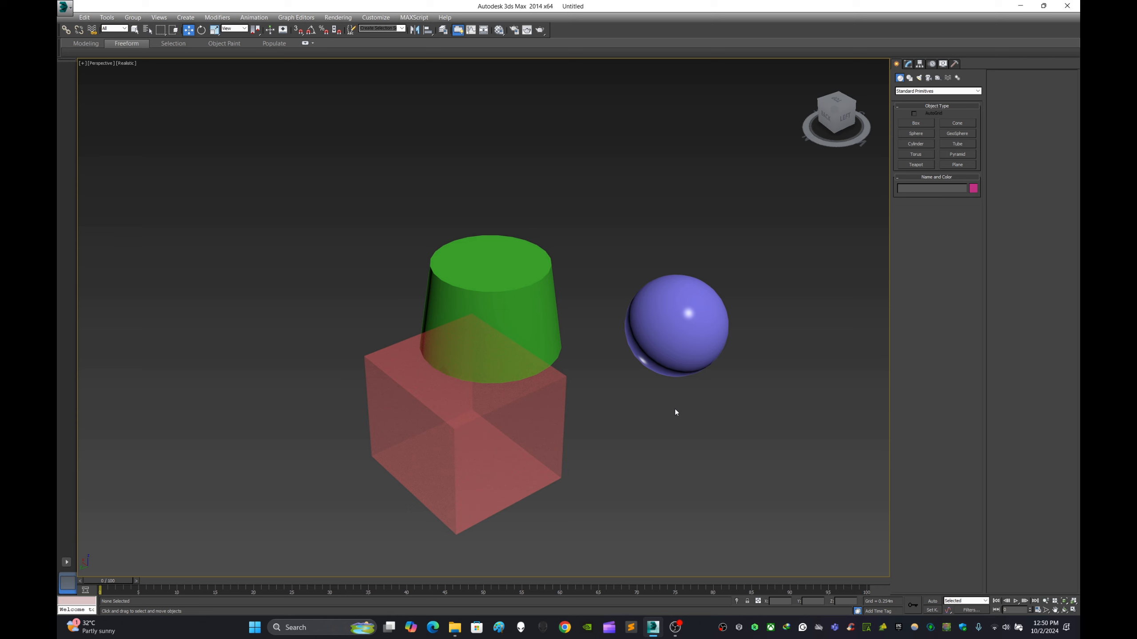
{"action": "middle_click_drag", "start_coordinate": [634, 410], "coordinate": [680, 396]}
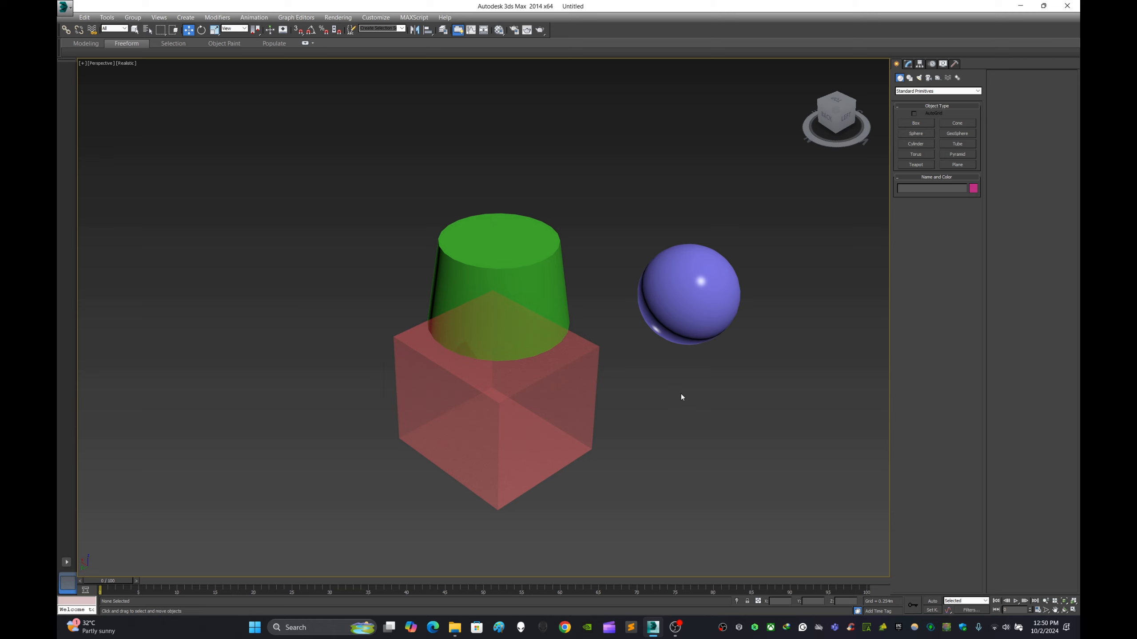
{"action": "middle_click_drag", "start_coordinate": [680, 394], "coordinate": [663, 407]}
{"action": "scroll", "coordinate": [597, 418], "scroll_direction": "up", "scroll_amount": 3}
{"action": "middle_click_drag", "start_coordinate": [598, 418], "coordinate": [609, 390]}
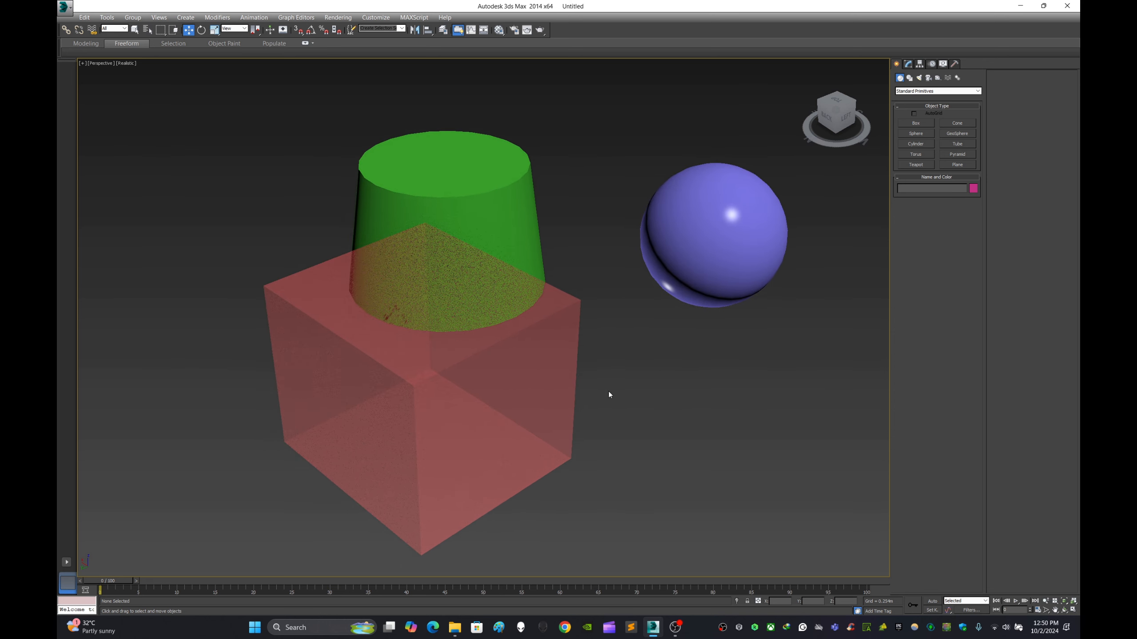
{"action": "middle_click_drag", "start_coordinate": [655, 361], "coordinate": [683, 362], "text": "alt"}
{"action": "scroll", "coordinate": [588, 358], "scroll_direction": "down", "scroll_amount": 3}
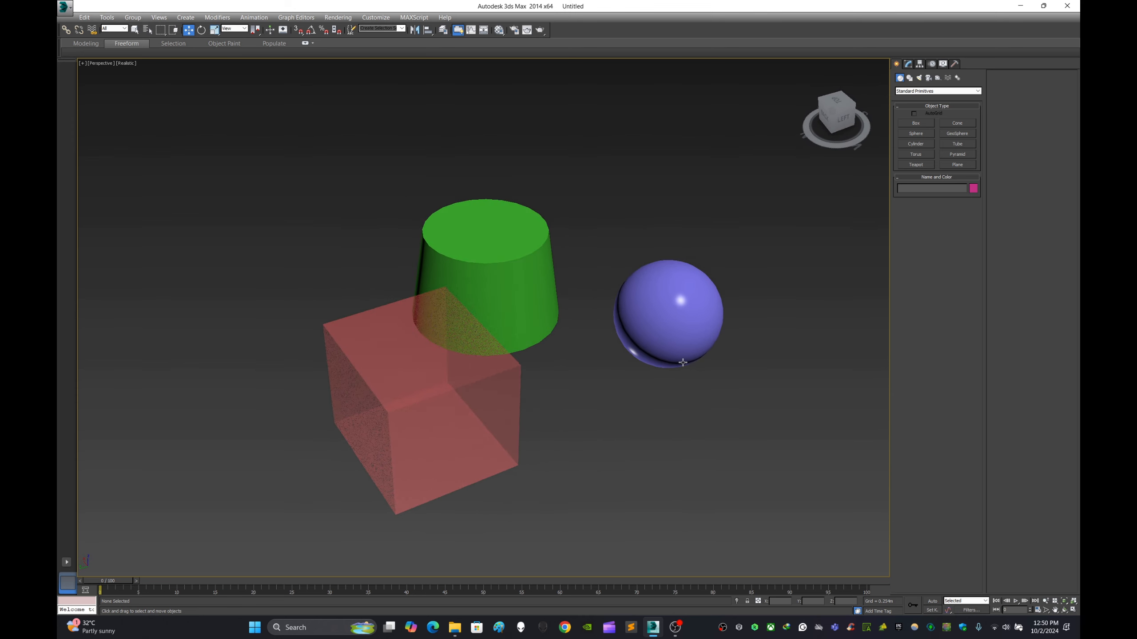
{"action": "scroll", "coordinate": [631, 400], "scroll_direction": "up", "scroll_amount": 3}
{"action": "middle_click_drag", "start_coordinate": [631, 401], "coordinate": [685, 395]}
Step: Select and deselect the box and the cone to compare their shaded looks, including where the cone shows through the box
{"action": "left_click", "coordinate": [424, 397]}
{"action": "left_click", "coordinate": [568, 426]}
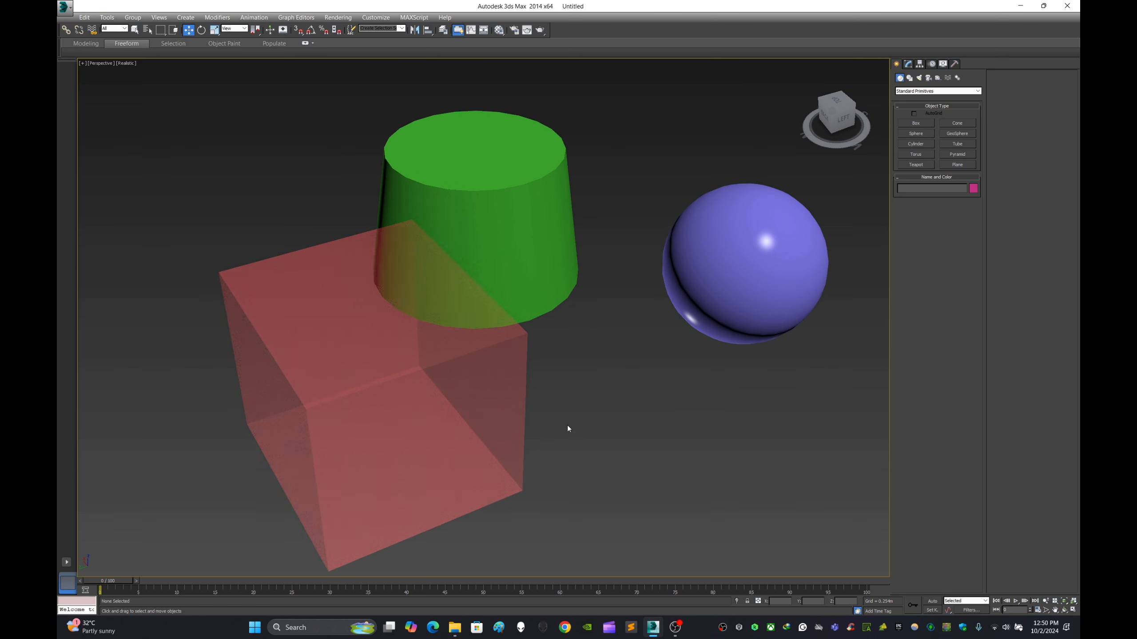
{"action": "left_click", "coordinate": [539, 238]}
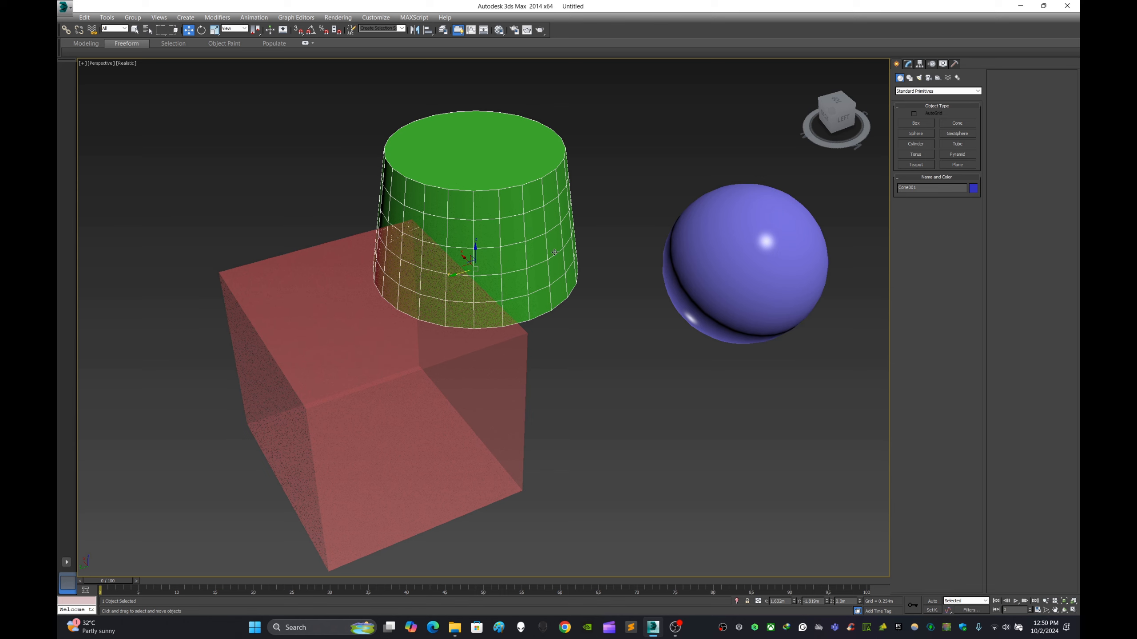
{"action": "scroll", "coordinate": [618, 358], "scroll_direction": "down", "scroll_amount": 2}
{"action": "mouse_move", "coordinate": [634, 390]}
{"action": "middle_mouse_down", "text": "alt"}
{"action": "mouse_move", "coordinate": [609, 381]}
{"action": "mouse_move", "coordinate": [642, 408]}
{"action": "mouse_move", "coordinate": [604, 399]}
{"action": "mouse_move", "coordinate": [606, 409]}
{"action": "mouse_move", "coordinate": [640, 393]}
{"action": "mouse_move", "coordinate": [577, 362]}
{"action": "mouse_move", "coordinate": [604, 343]}
{"action": "mouse_move", "coordinate": [606, 358]}
{"action": "middle_mouse_up", "text": "alt"}
{"action": "left_click", "coordinate": [644, 406]}
{"action": "scroll", "coordinate": [626, 374], "scroll_direction": "down", "scroll_amount": 2}
{"action": "scroll", "coordinate": [581, 364], "scroll_direction": "up", "scroll_amount": 3}
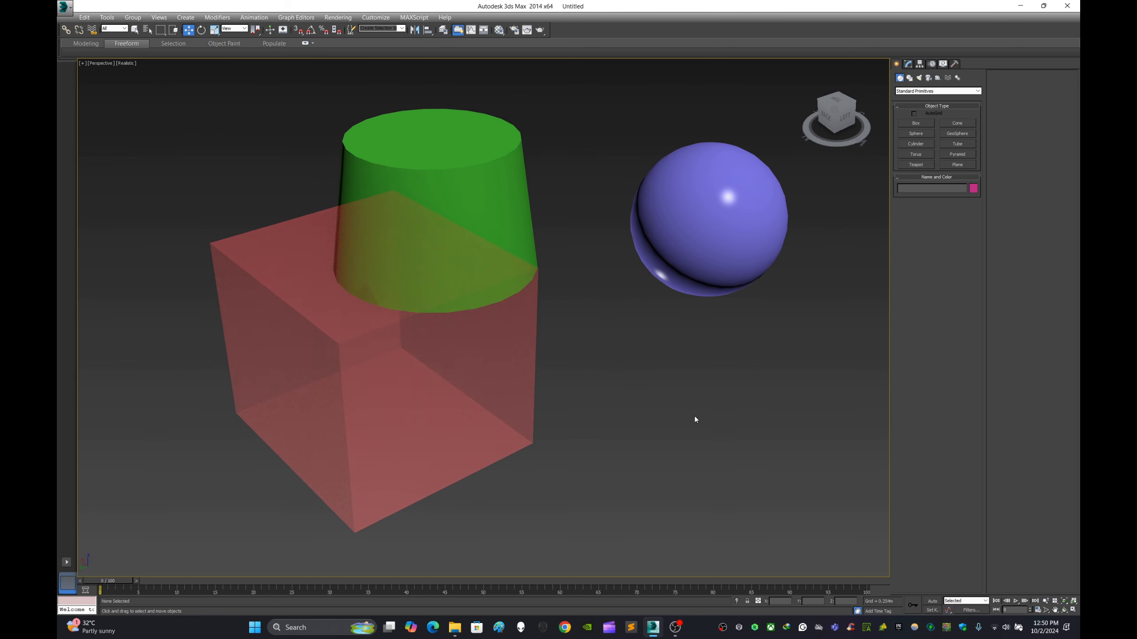